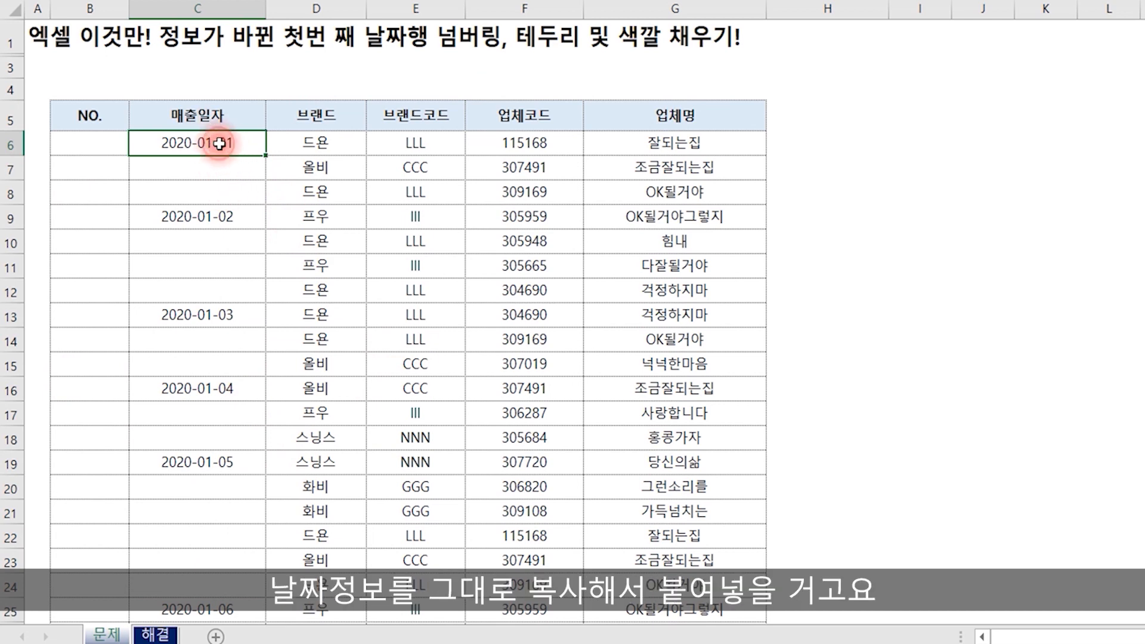
Examine each sales date in the 매출일자 column and the blank cells beneath it that need the same date.
left_click_drag(221, 138, 225, 184)
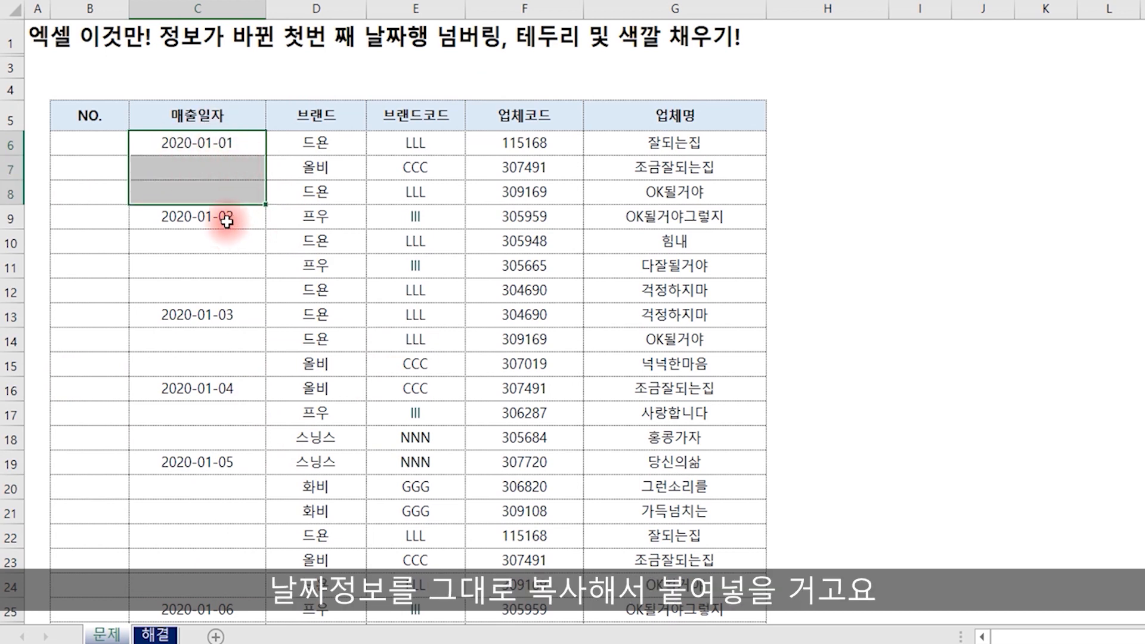
left_click(225, 148)
left_click_drag(220, 166, 217, 189)
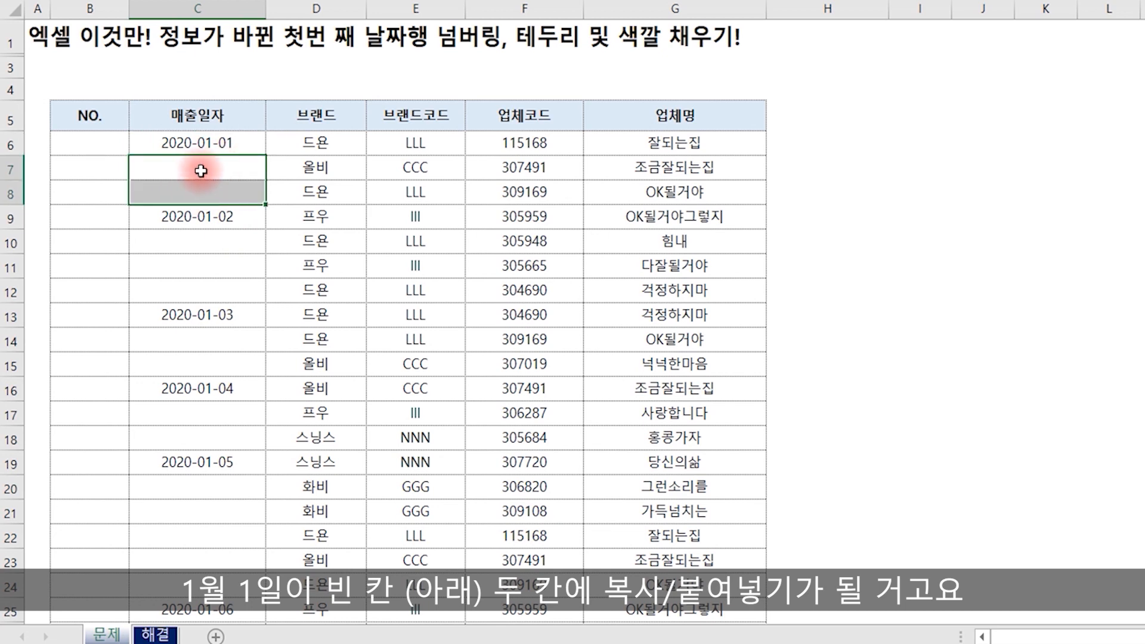
left_click(212, 215)
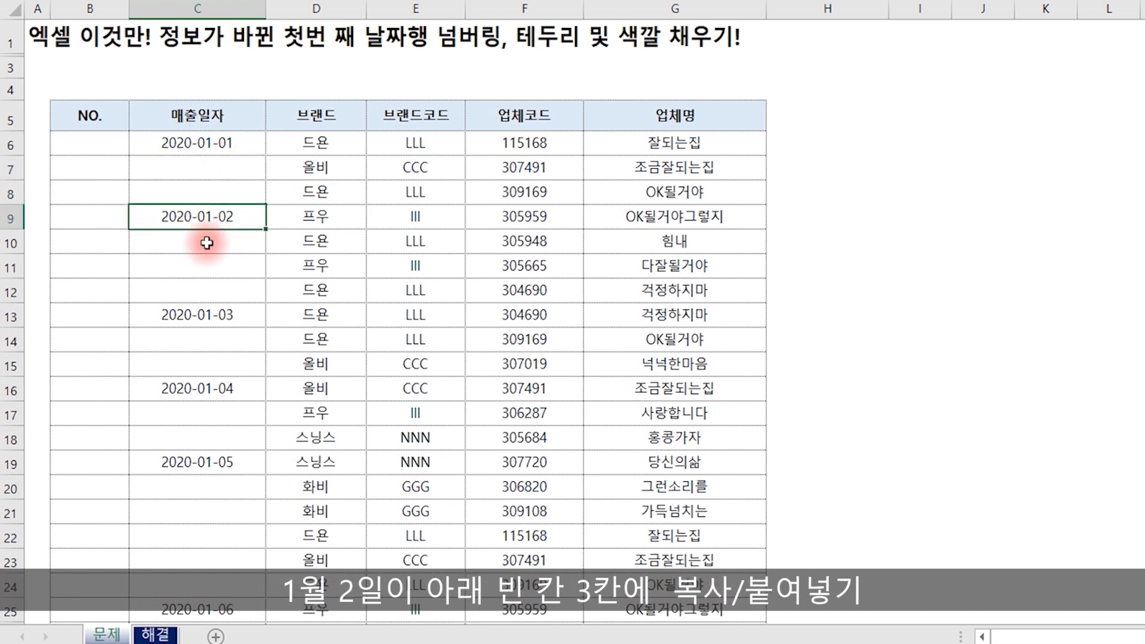
left_click_drag(213, 241, 212, 293)
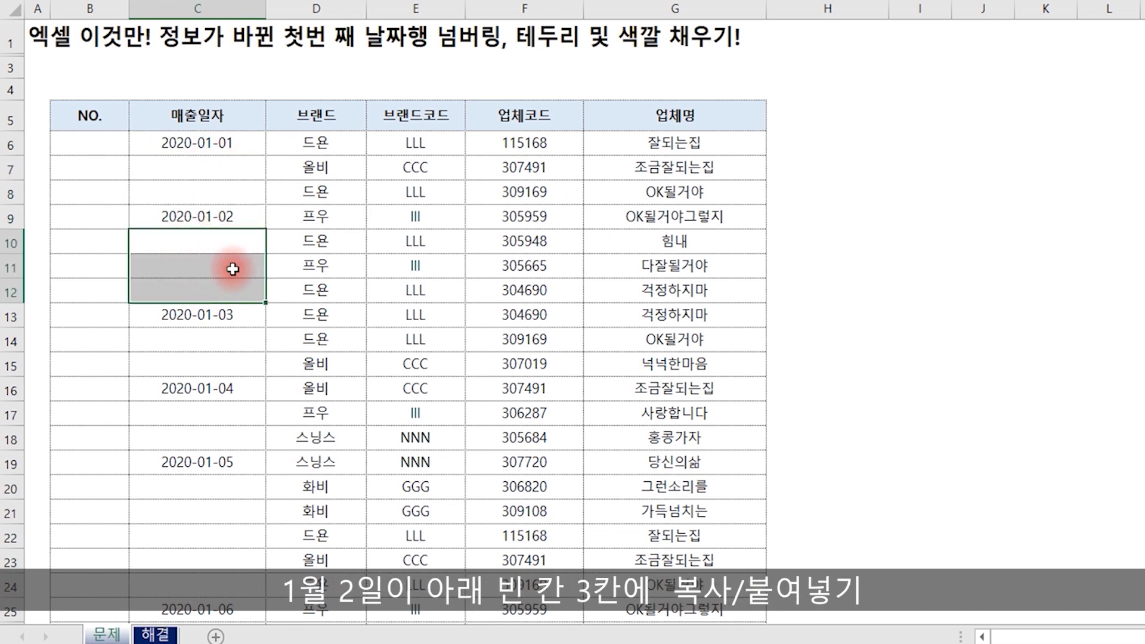
left_click(224, 316)
left_click_drag(217, 339, 222, 368)
left_click(225, 389)
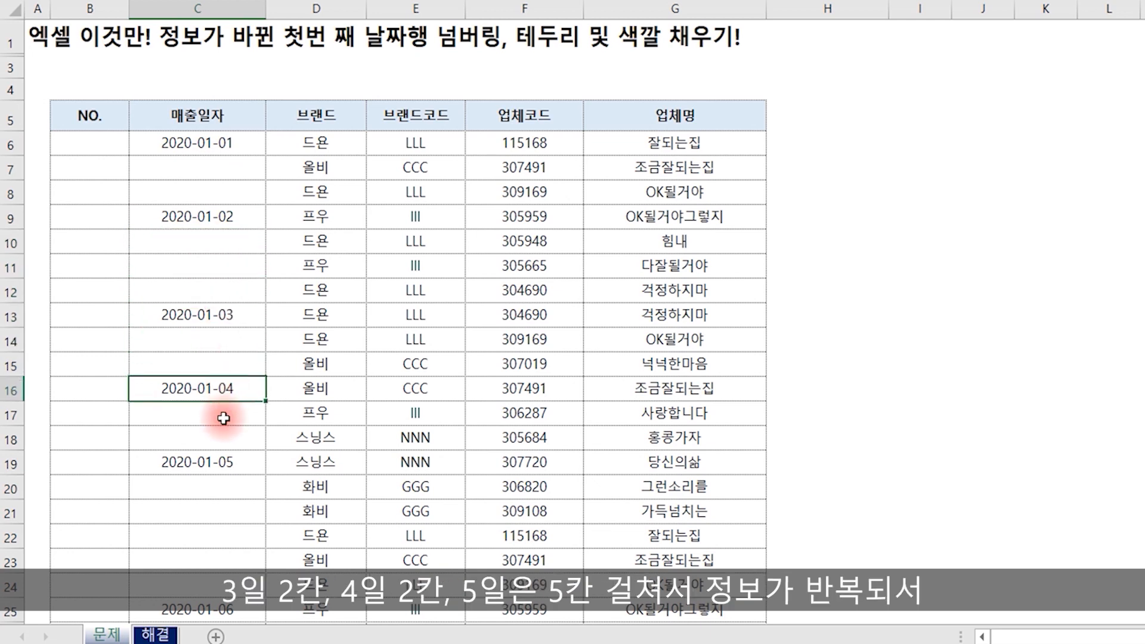
left_click_drag(225, 414, 225, 440)
left_click(224, 463)
left_click_drag(223, 490, 221, 578)
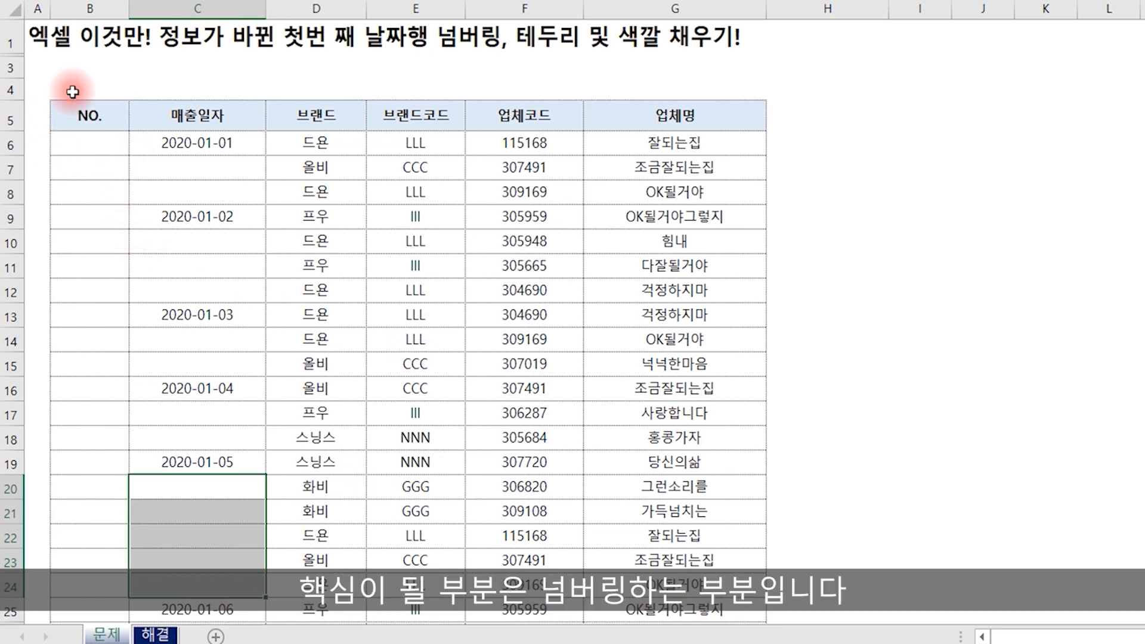
Examine the empty NO. column against the 매출일자 dates to see where the numbering should restart at each new date.
left_click(105, 140)
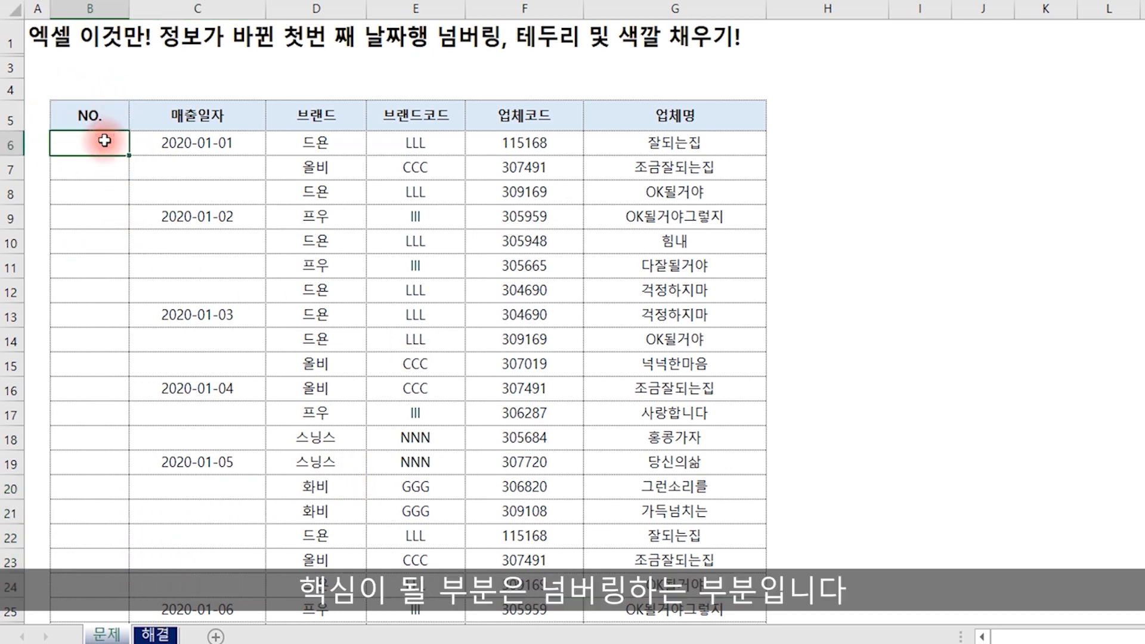
left_click(173, 143)
left_click(179, 217)
left_click(203, 309)
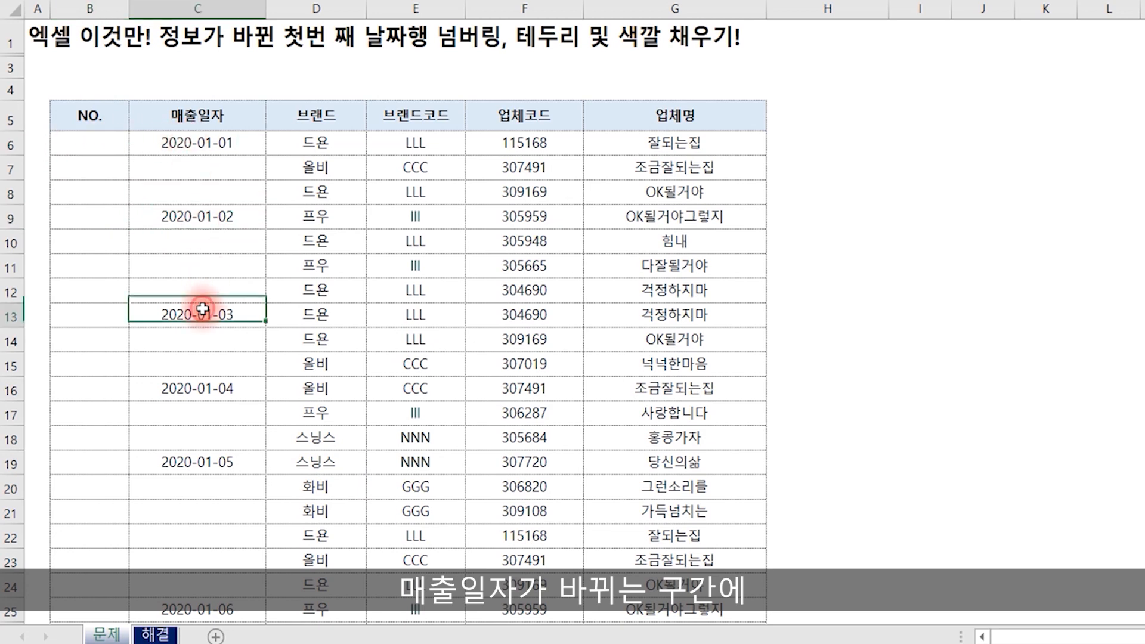
left_click(97, 141)
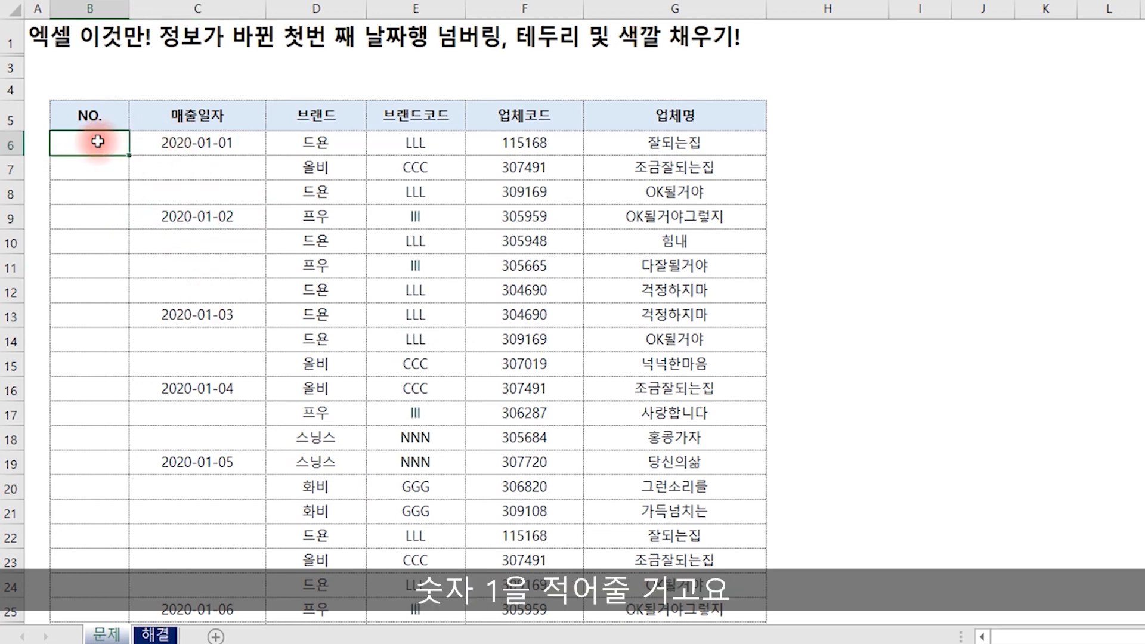
left_click(194, 170)
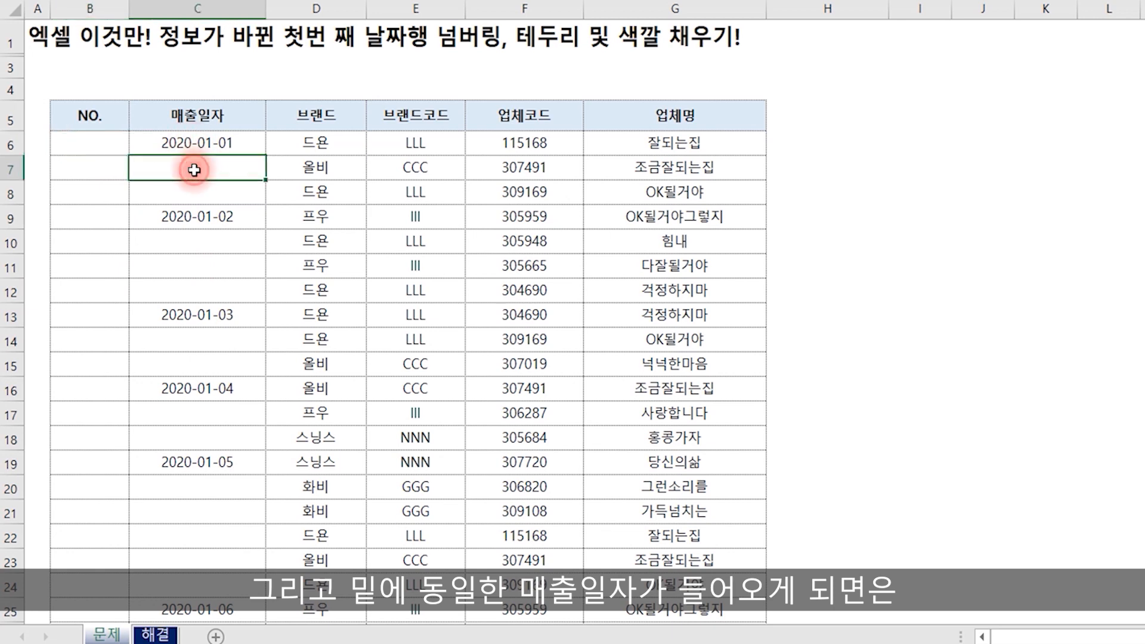
left_click(100, 164)
left_click(97, 189)
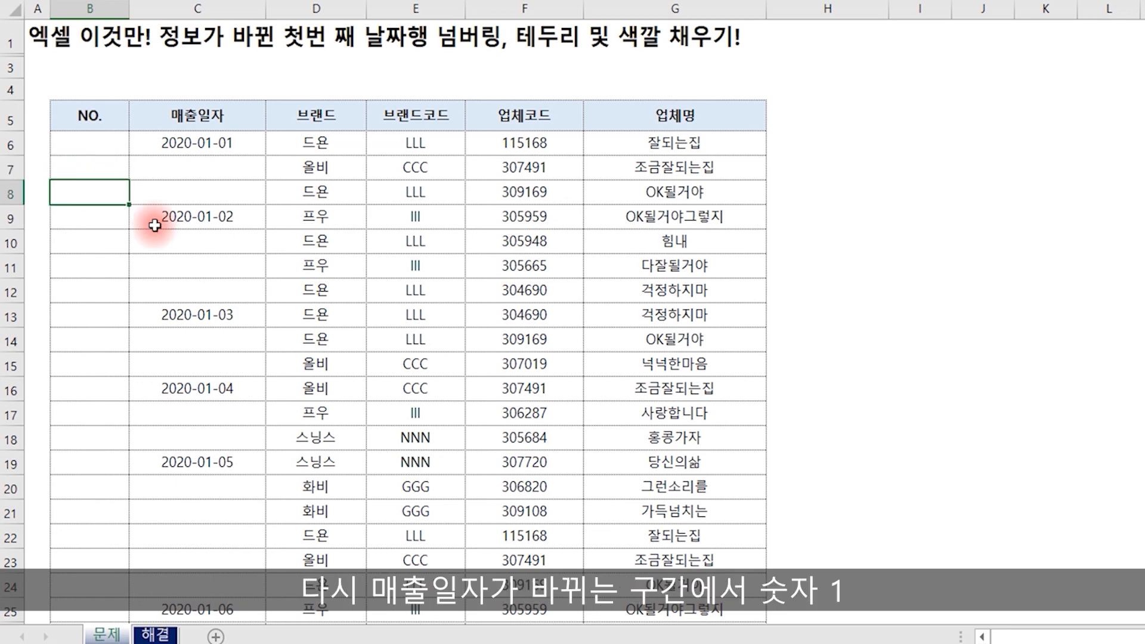
left_click(102, 219)
left_click(117, 244)
left_click(114, 272)
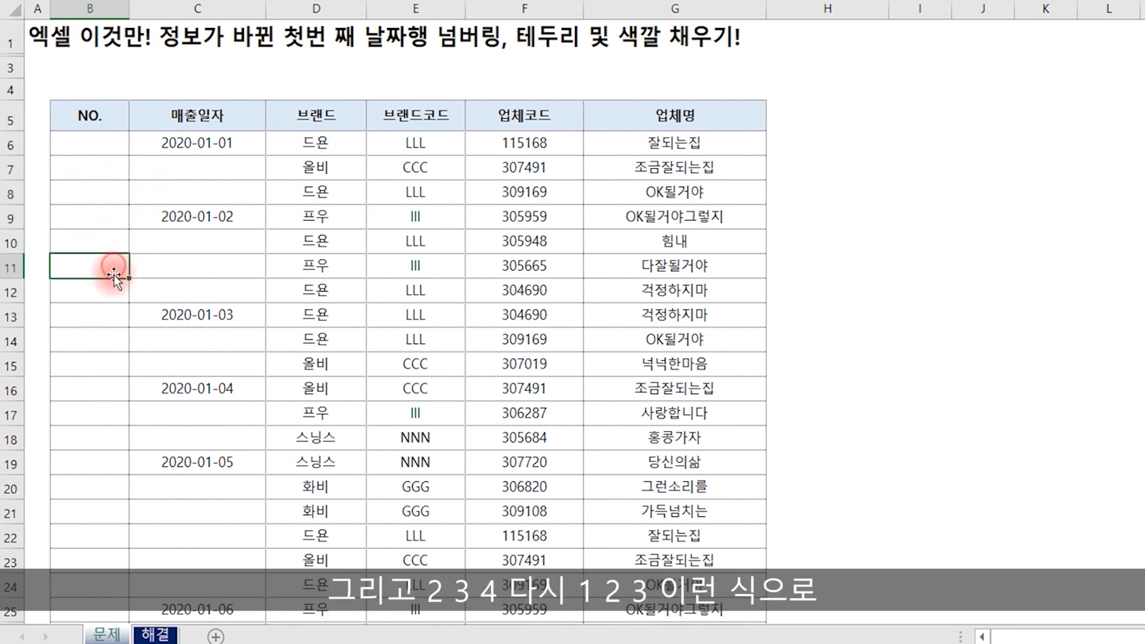
left_click(114, 288)
left_click(112, 315)
left_click(103, 341)
left_click(109, 365)
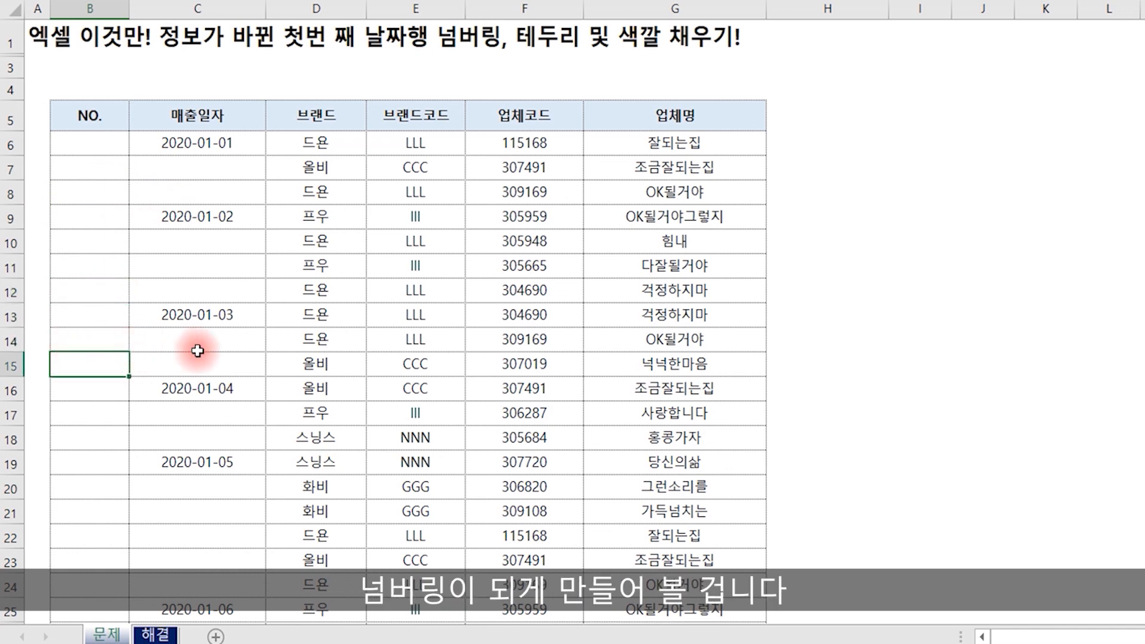
Review the numbering, borders and fill of the first row of each date on the 해결 sheet, and return to the 문제 sheet.
left_click(155, 635)
left_click(1029, 307)
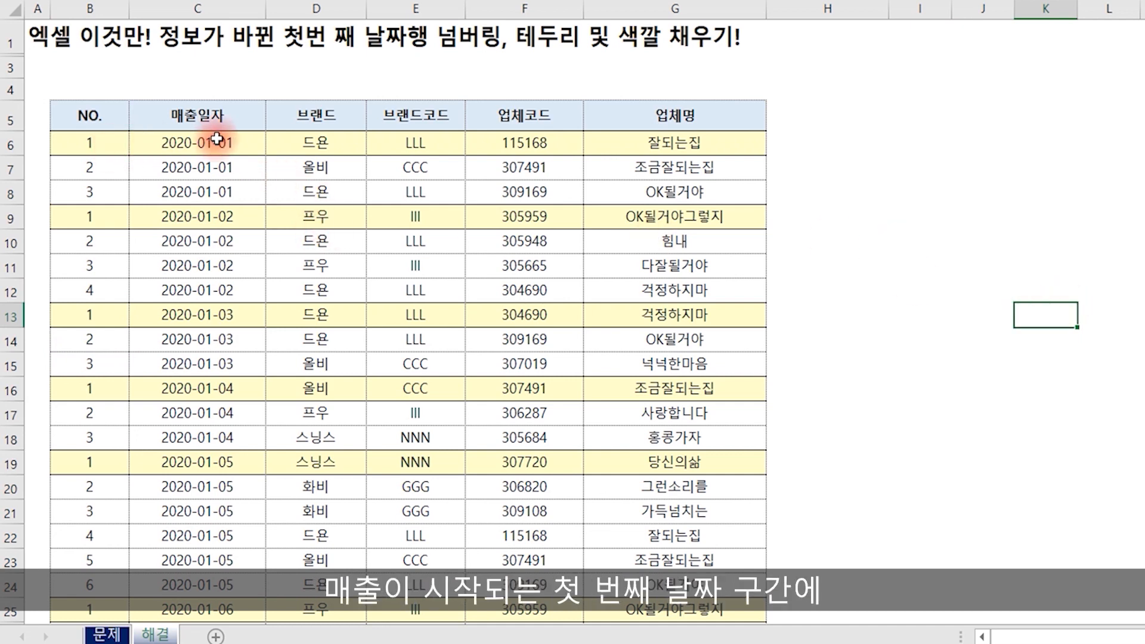
mouse_move(200, 143)
left_mouse_down()
mouse_move(164, 143)
mouse_move(623, 143)
left_mouse_up()
left_click(406, 143)
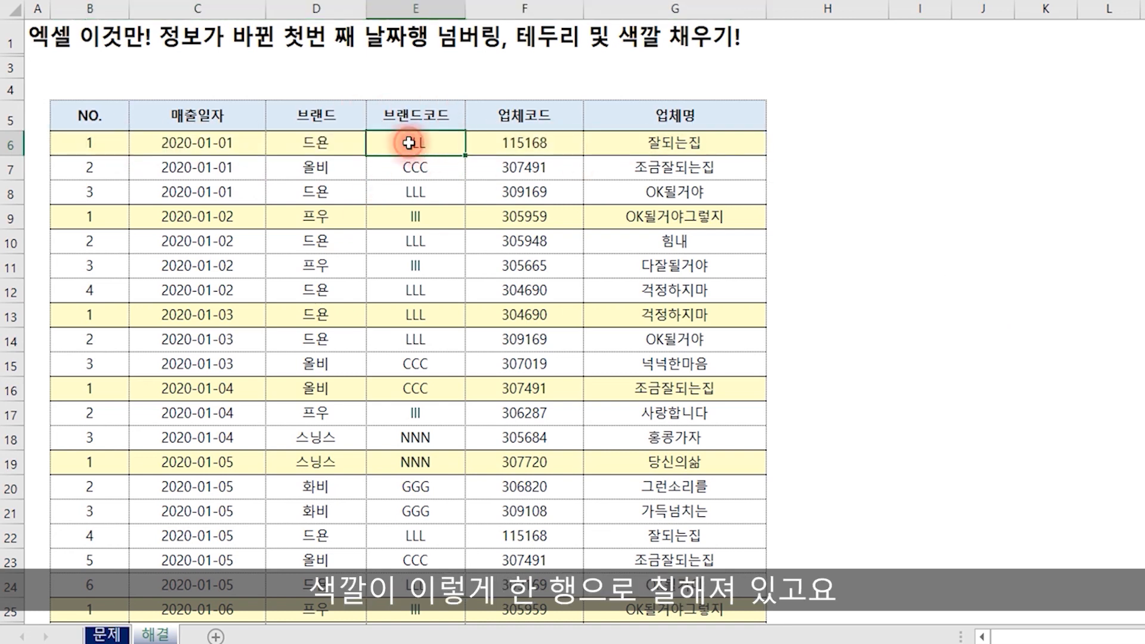
left_click(260, 197)
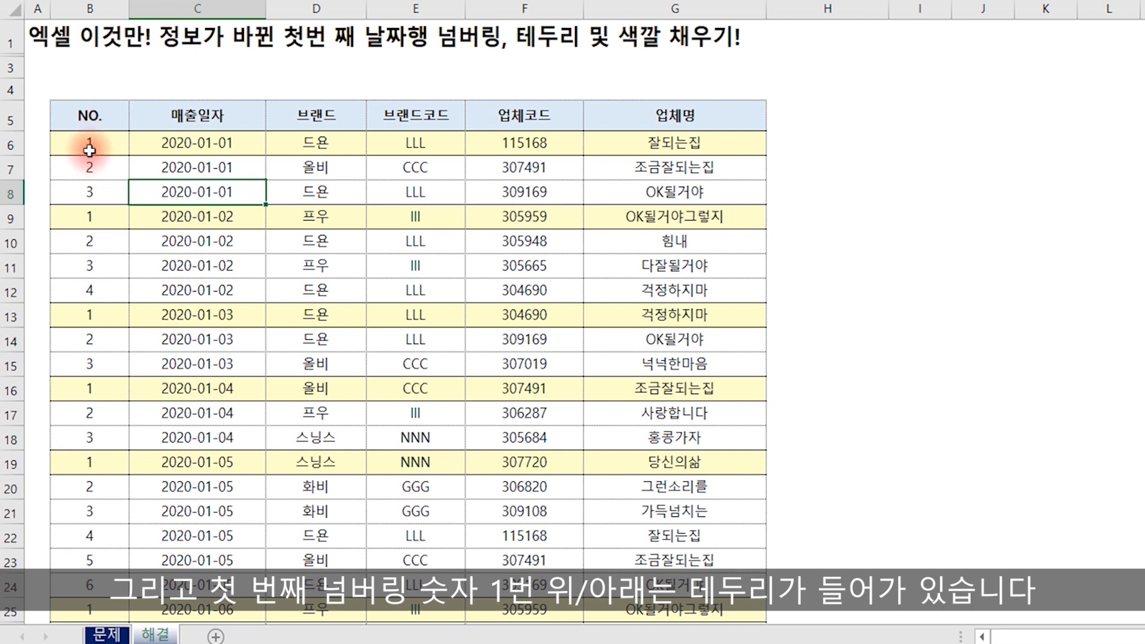
left_click(106, 219)
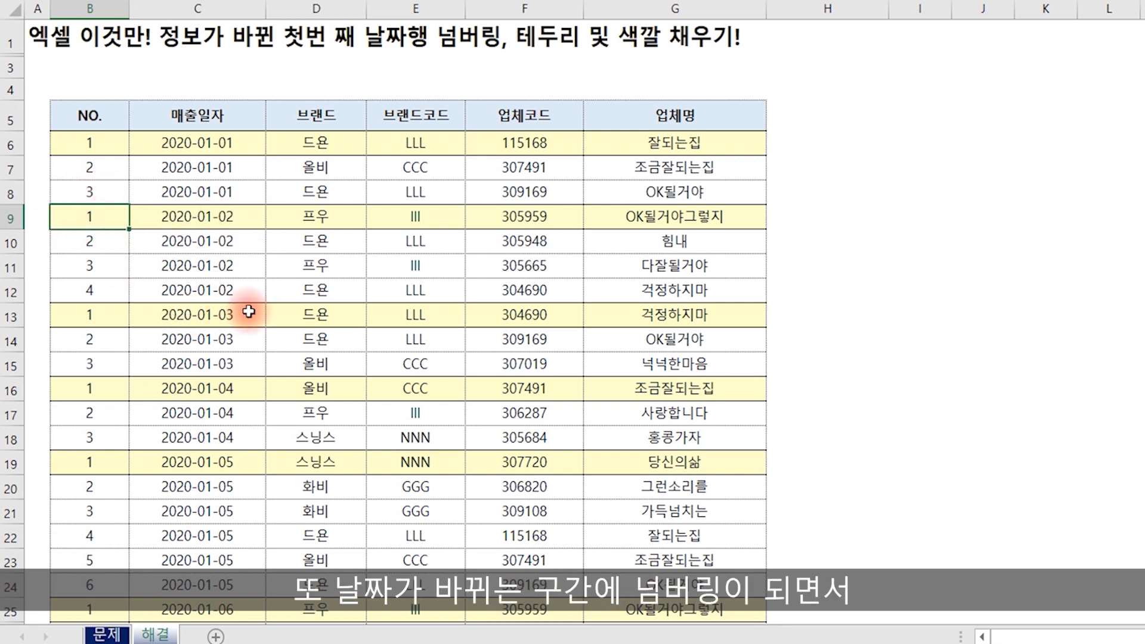
left_click(100, 319)
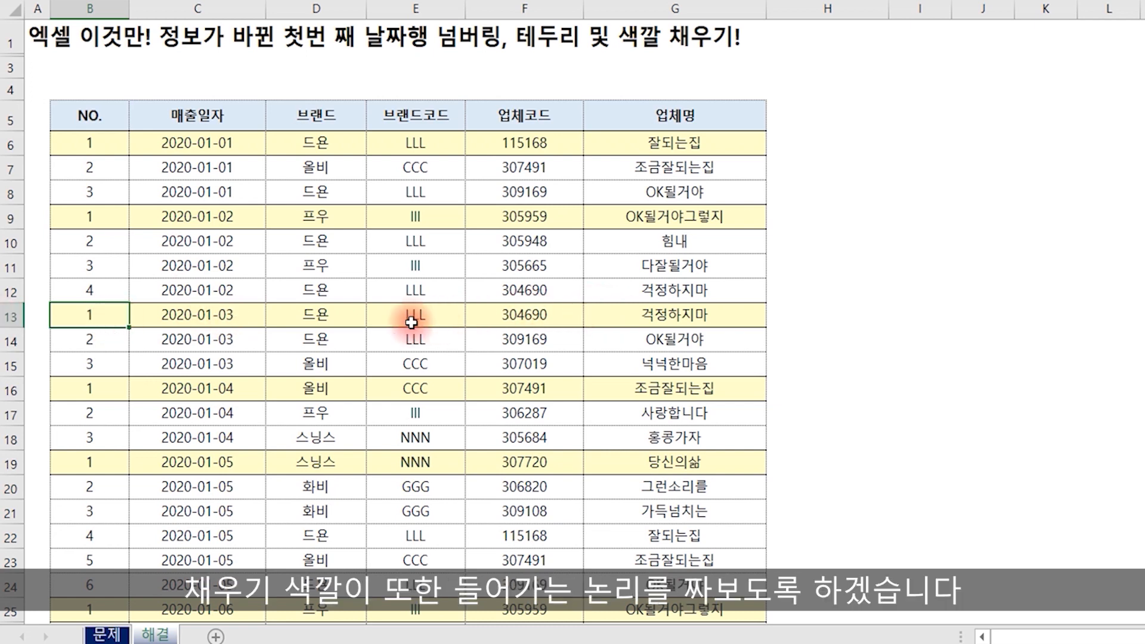
left_click(107, 634)
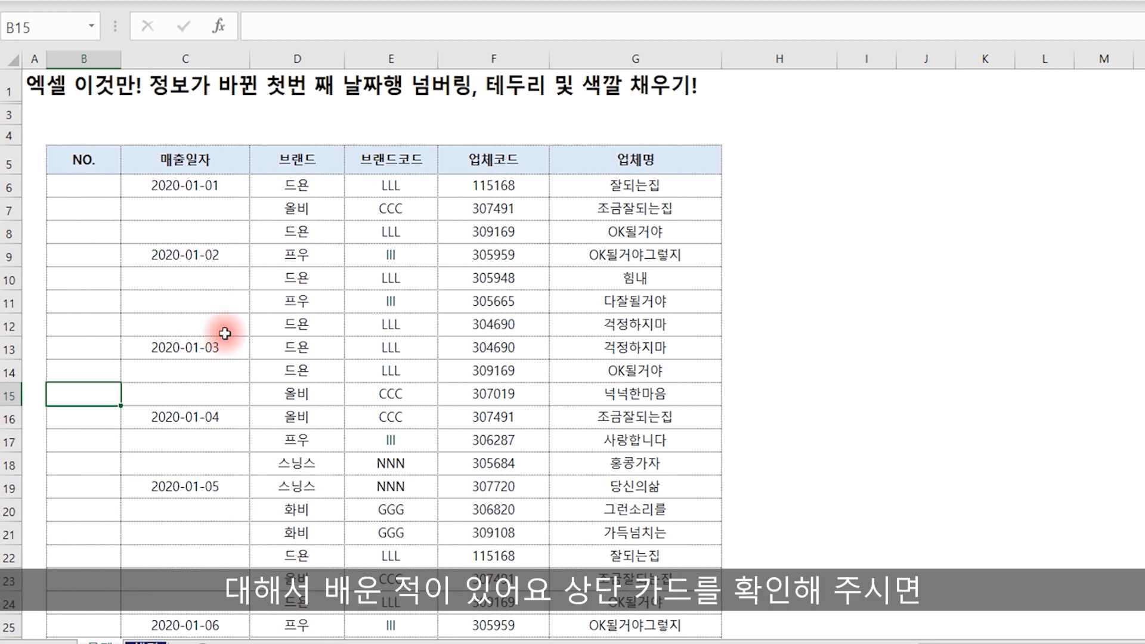
Select the 매출일자 values from the first date in C6 to the last date in C127, leaving out the header.
left_click(193, 58)
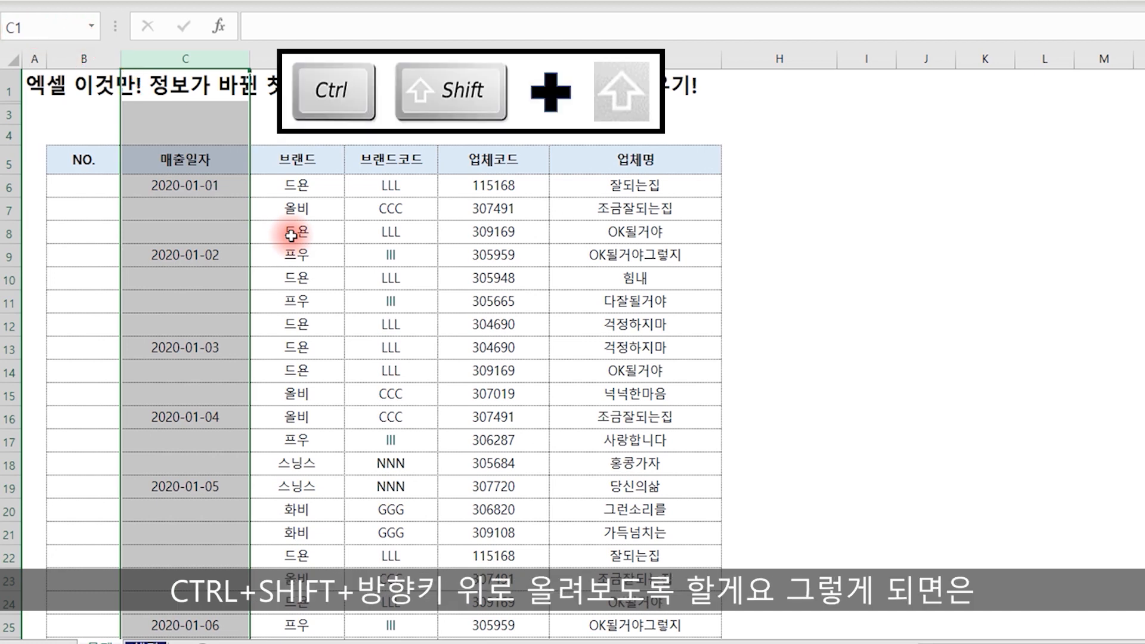
key("ctrl+shift+Up")
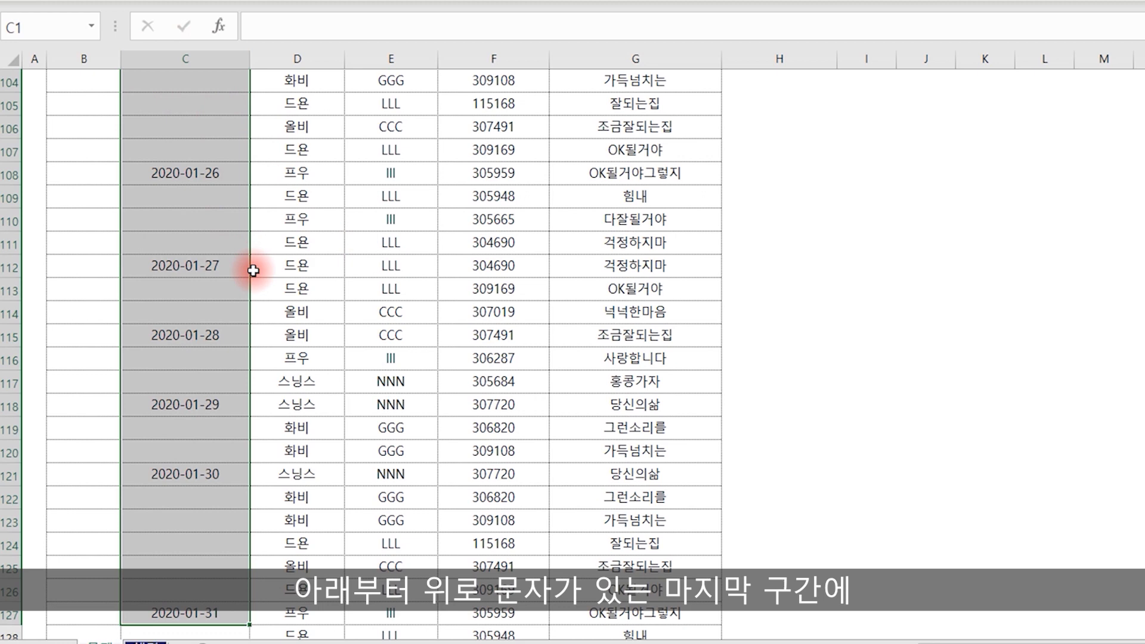
scroll(202, 382, "down", 3)
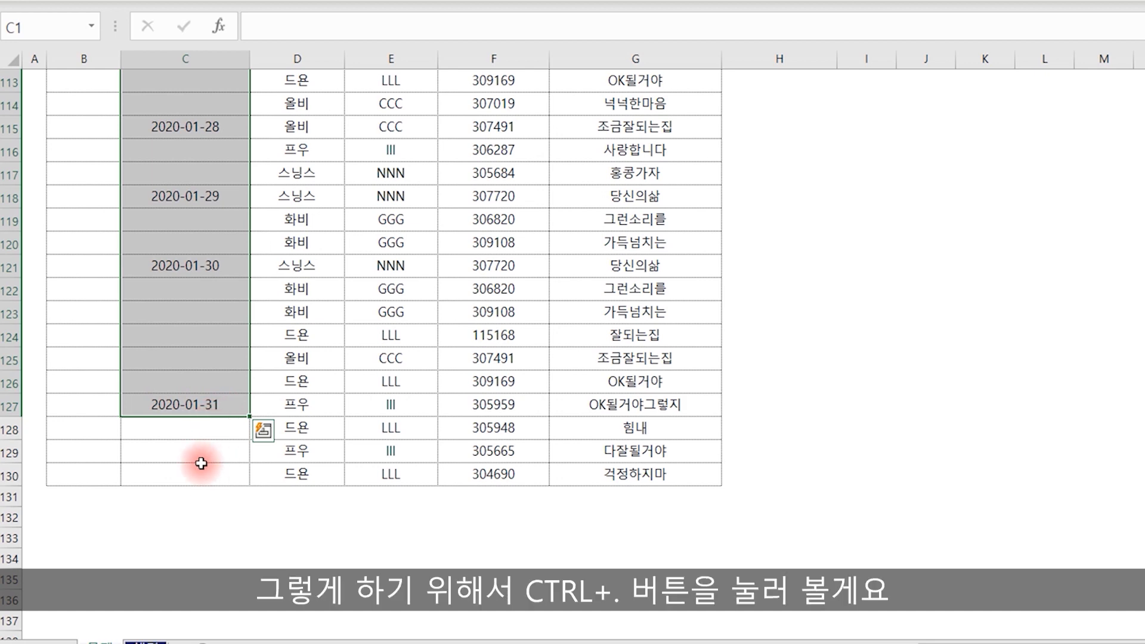
key("ctrl+period")
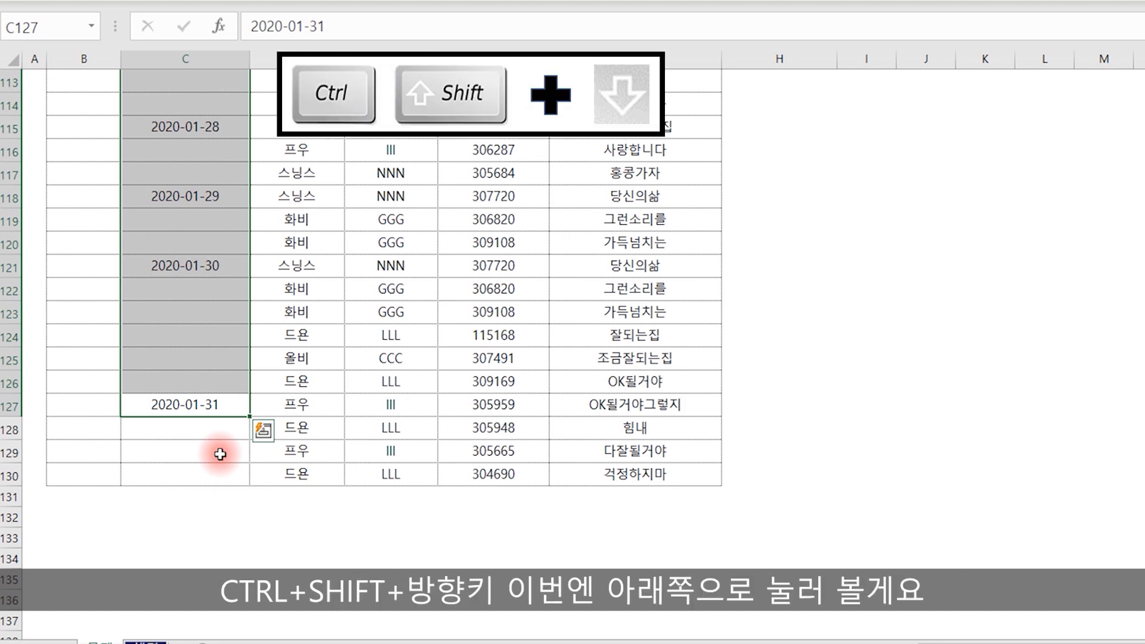
key("ctrl+shift+Down")
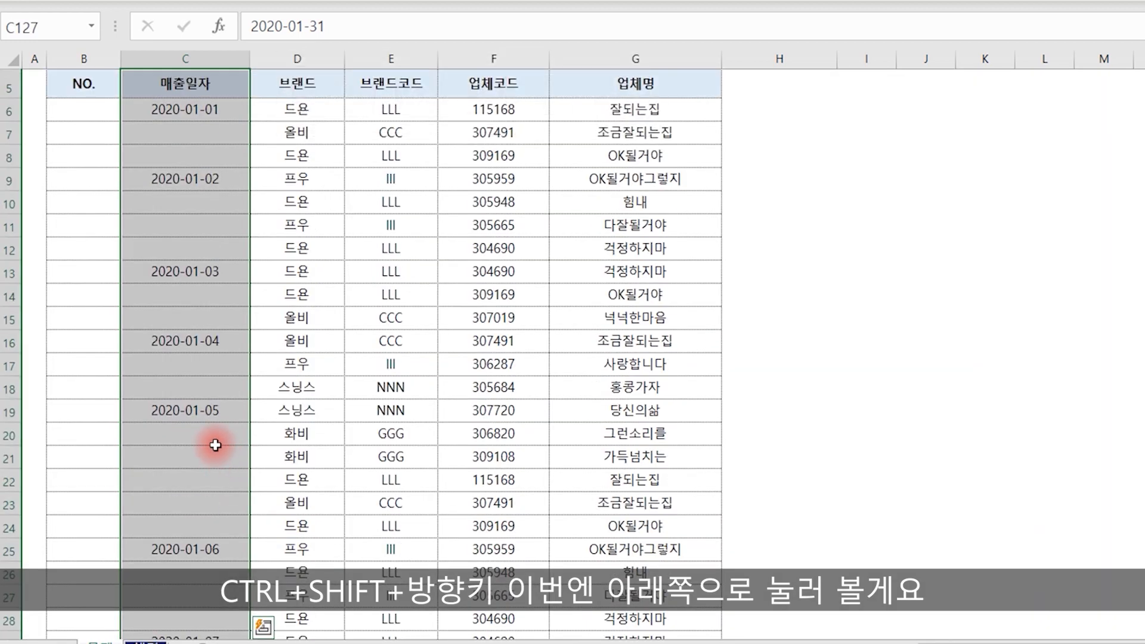
scroll(220, 430, "up", 1)
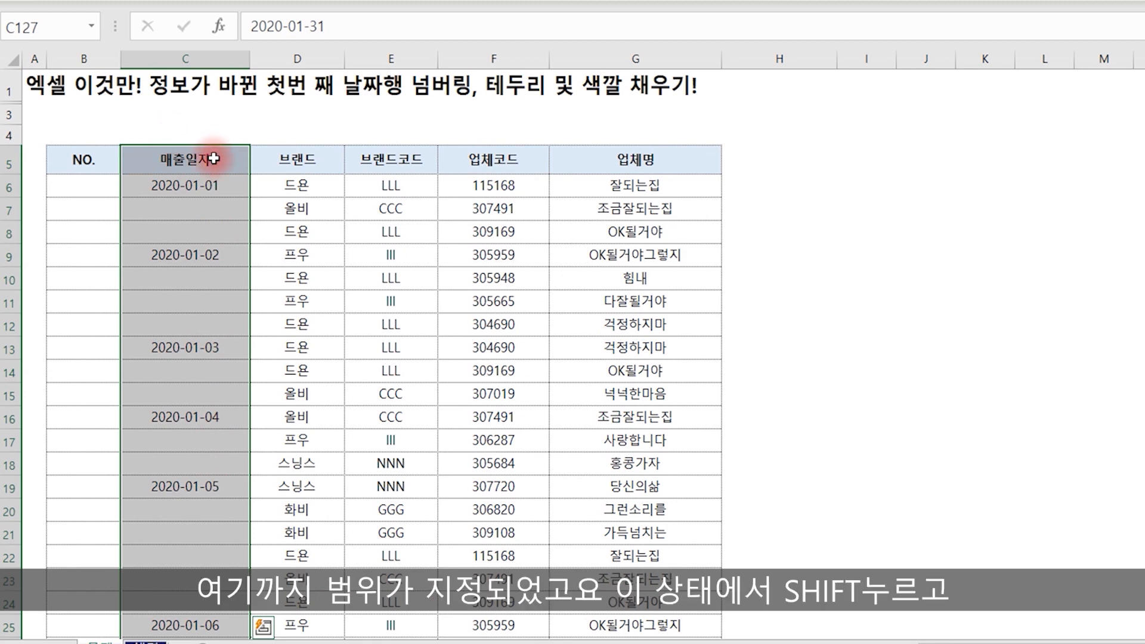
key("shift+Down")
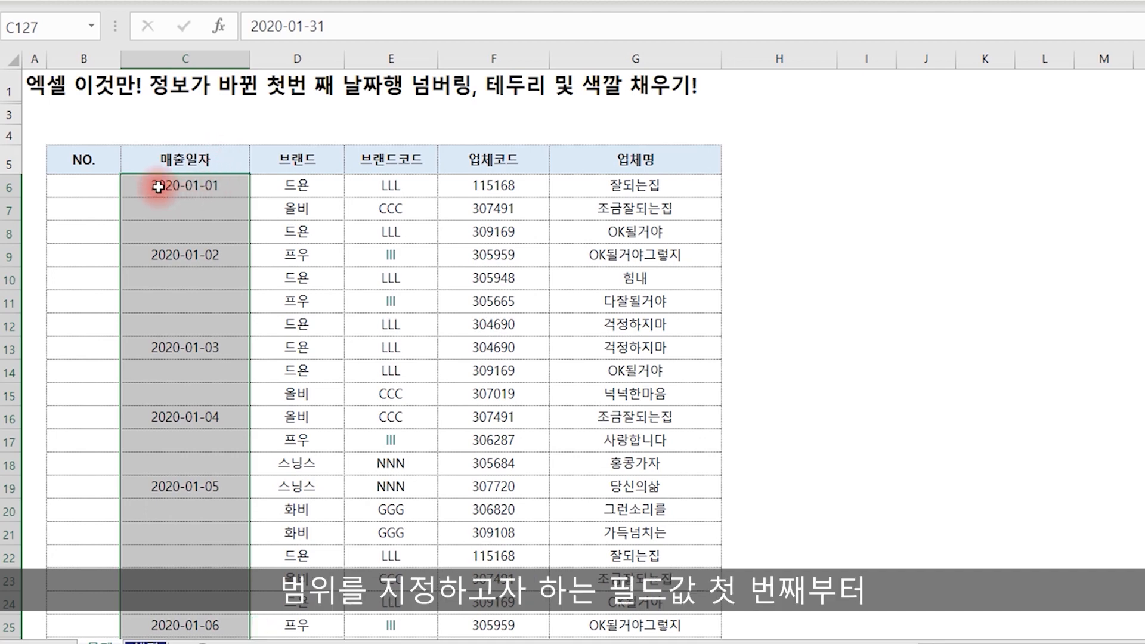
Extend the column C selection past the last date to the table's final row, covering C6:C130.
scroll(204, 365, "down", 20)
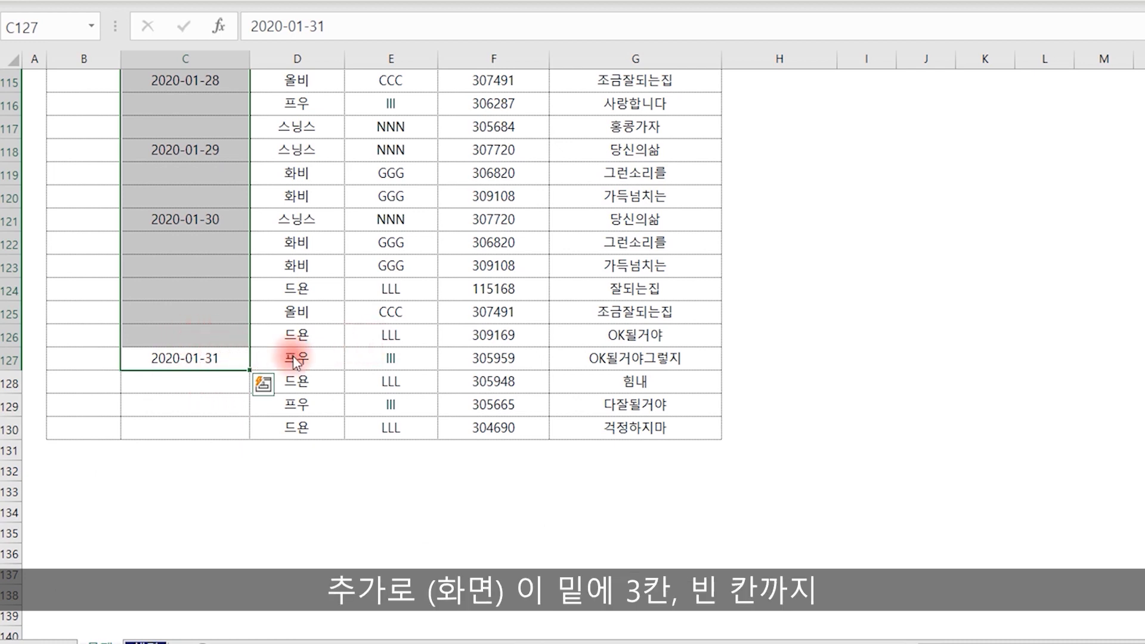
left_click_drag(154, 400, 255, 453)
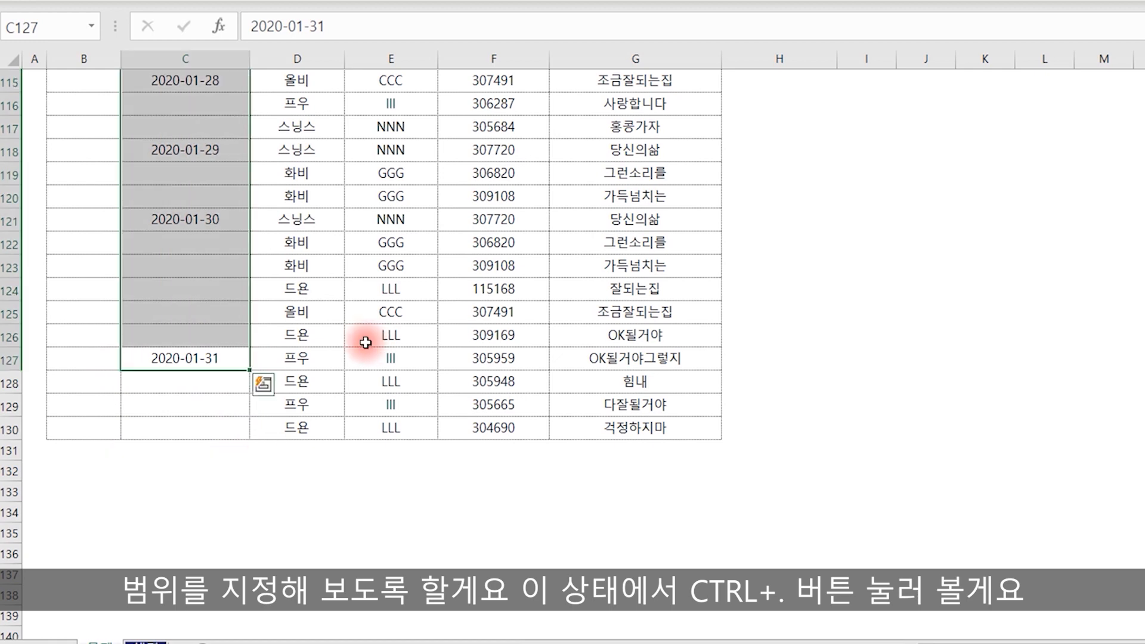
key("ctrl+period")
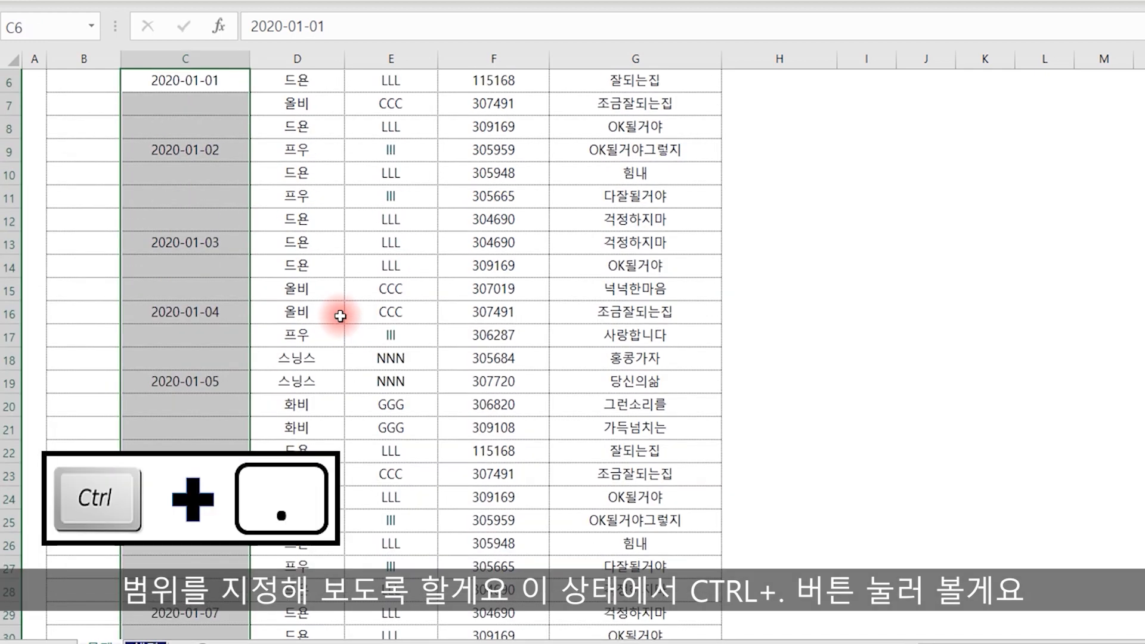
scroll(333, 311, "up", 2)
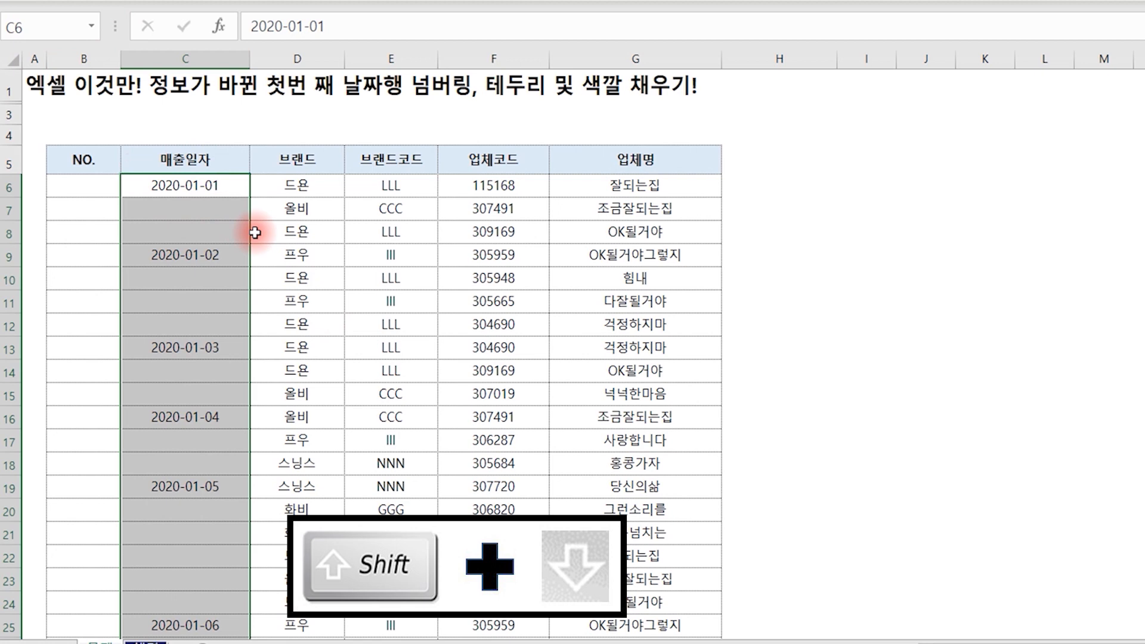
key("shift+Down")
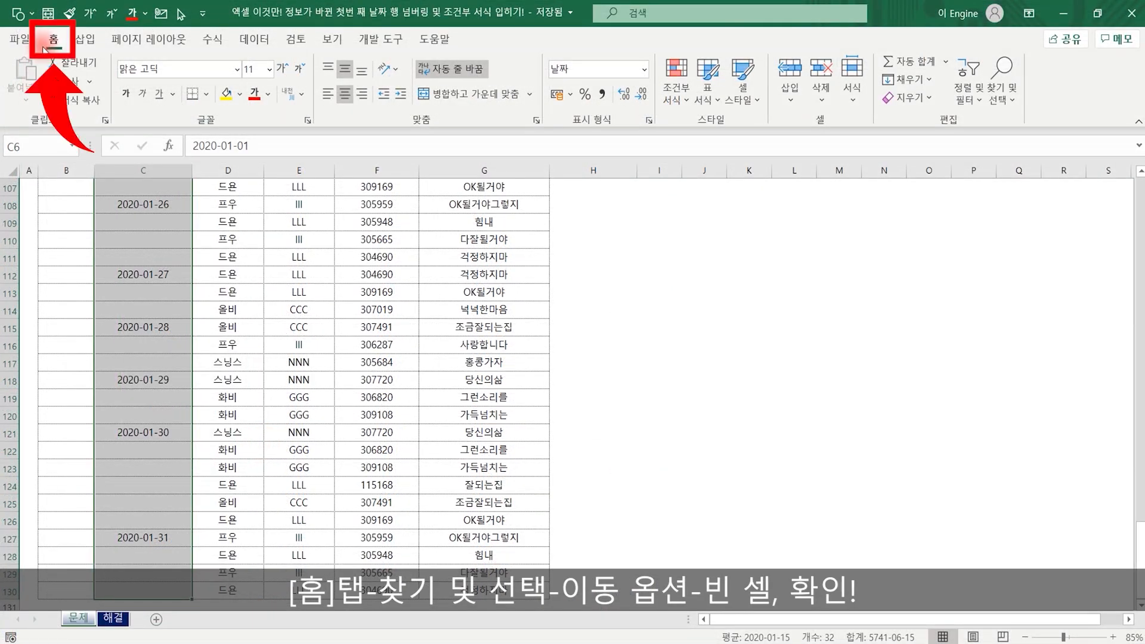
Narrow the selection to only the blank cells (빈 셀) using Go To Special (이동 옵션).
left_click(1004, 80)
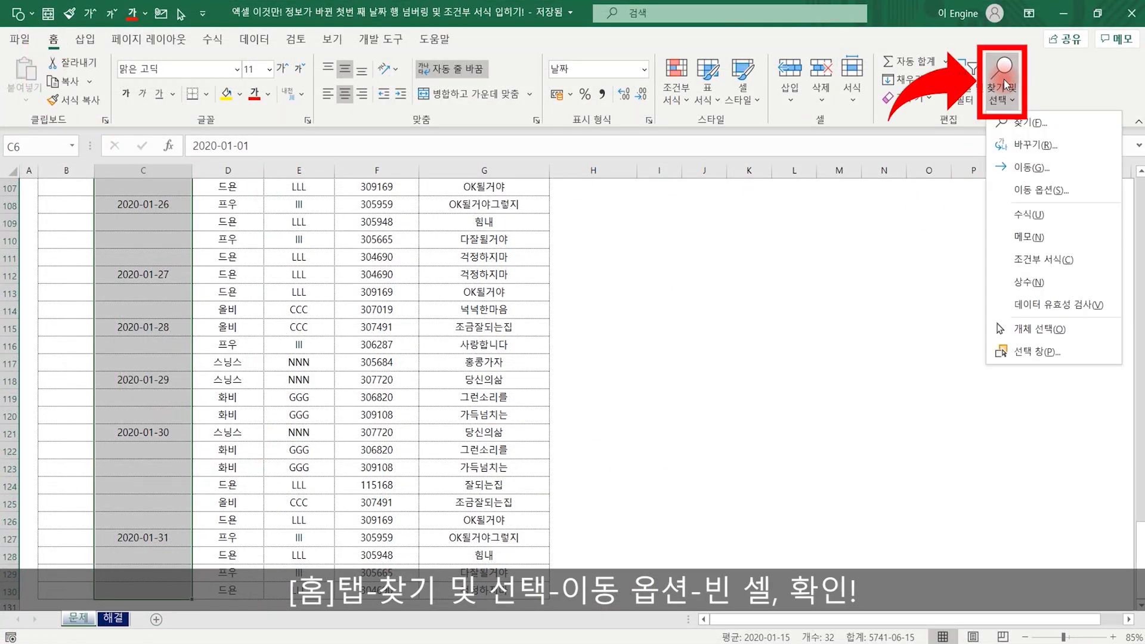
left_click(1045, 186)
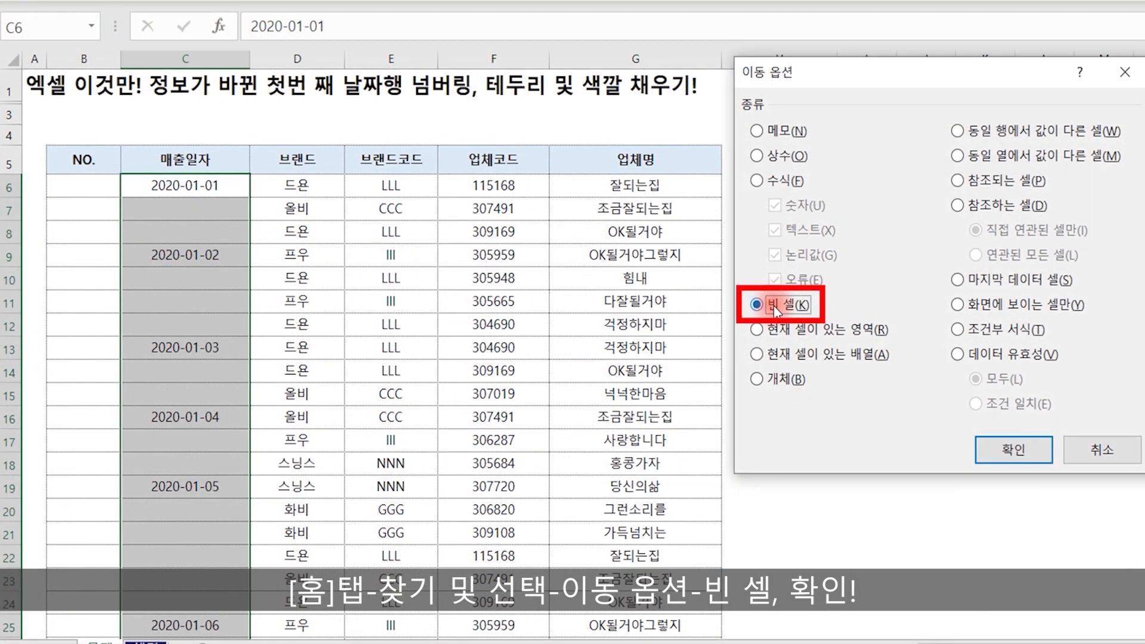
left_click(1013, 449)
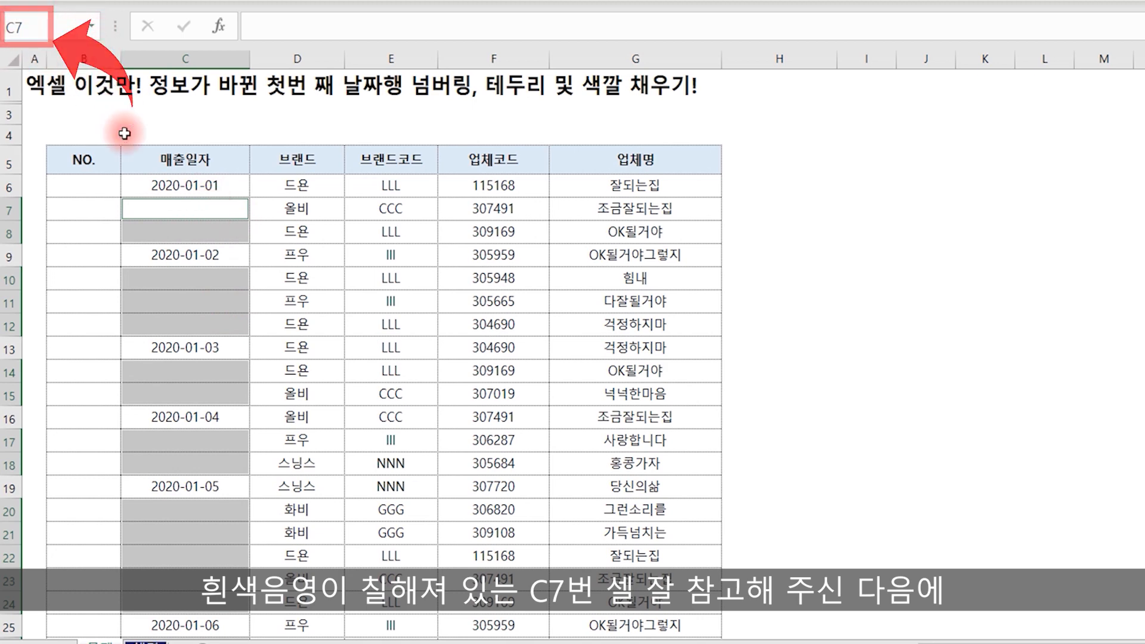
Fill all the selected blank 매출일자 cells at once with a reference to the cell above, using =C6 in C7.
key("F2")
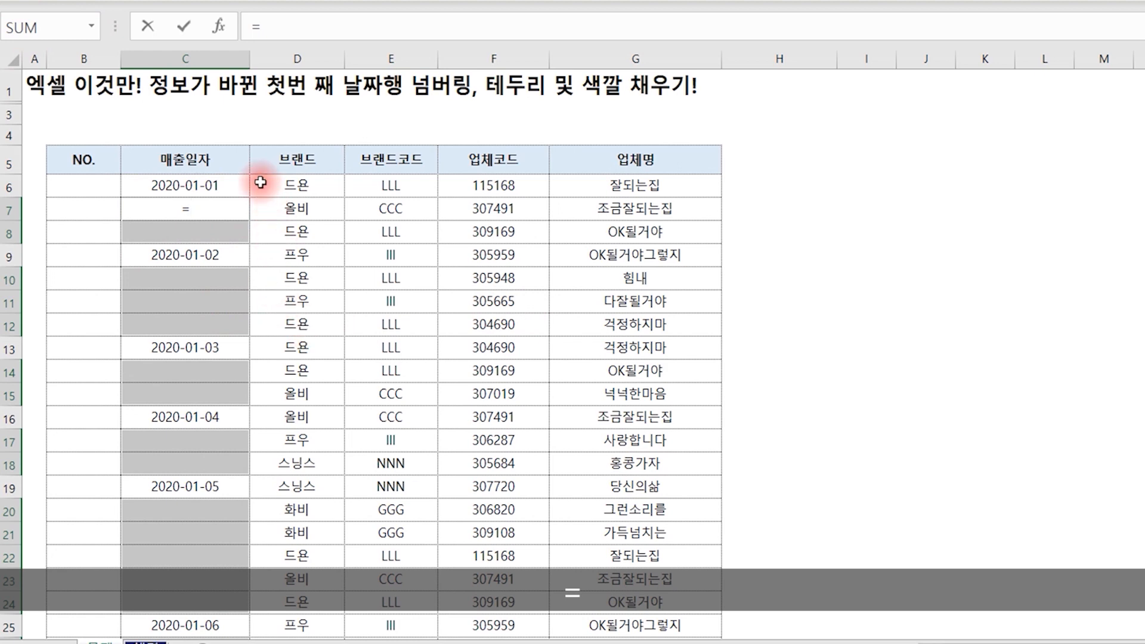
left_click(225, 182)
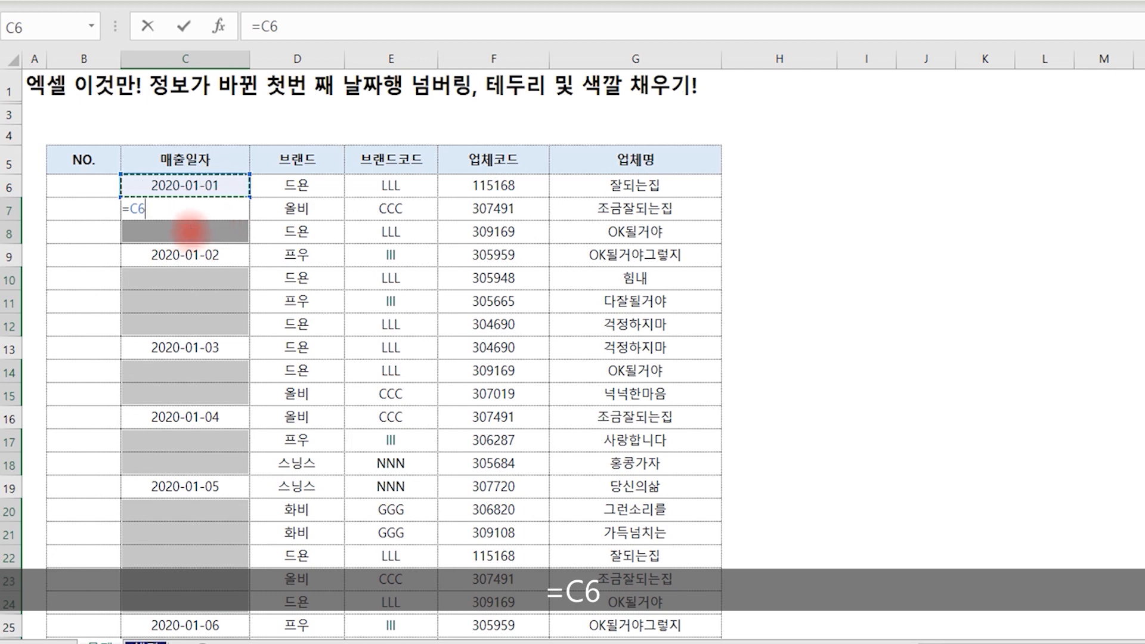
mouse_move(118, 241)
left_mouse_down()
mouse_move(179, 269)
mouse_move(254, 269)
mouse_move(103, 276)
mouse_move(126, 284)
left_mouse_up()
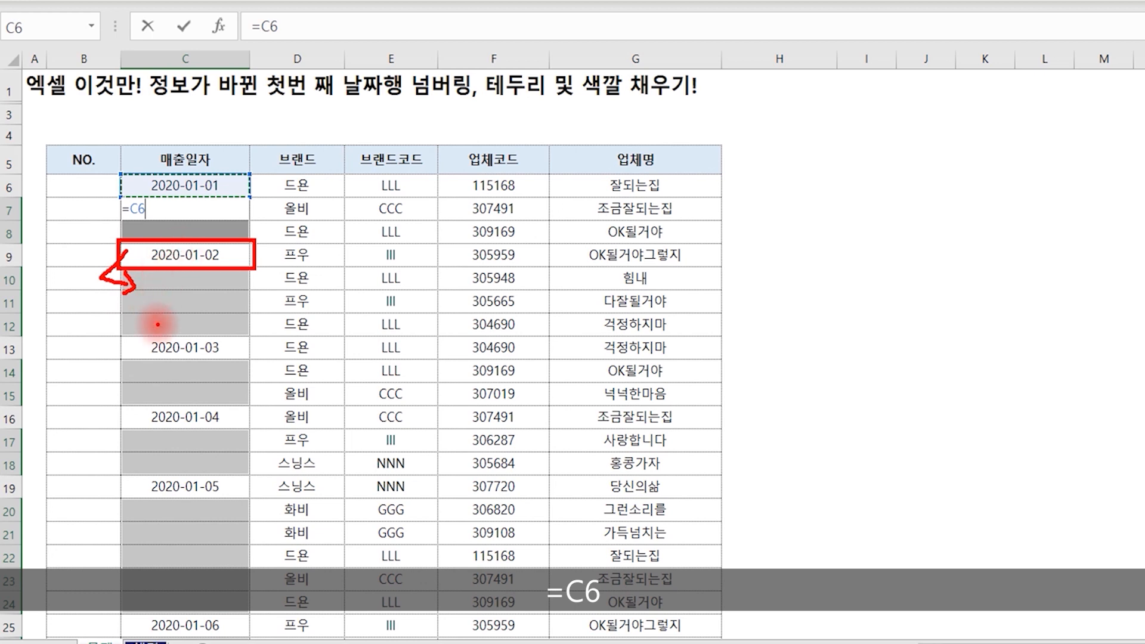
key("Escape")
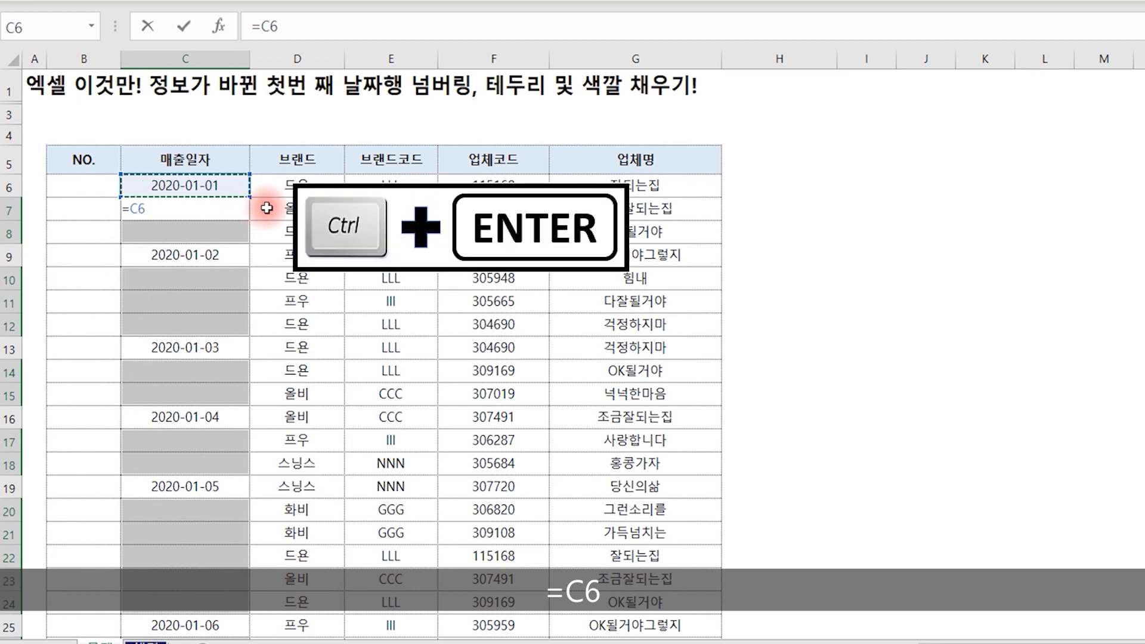
key("ctrl+Return")
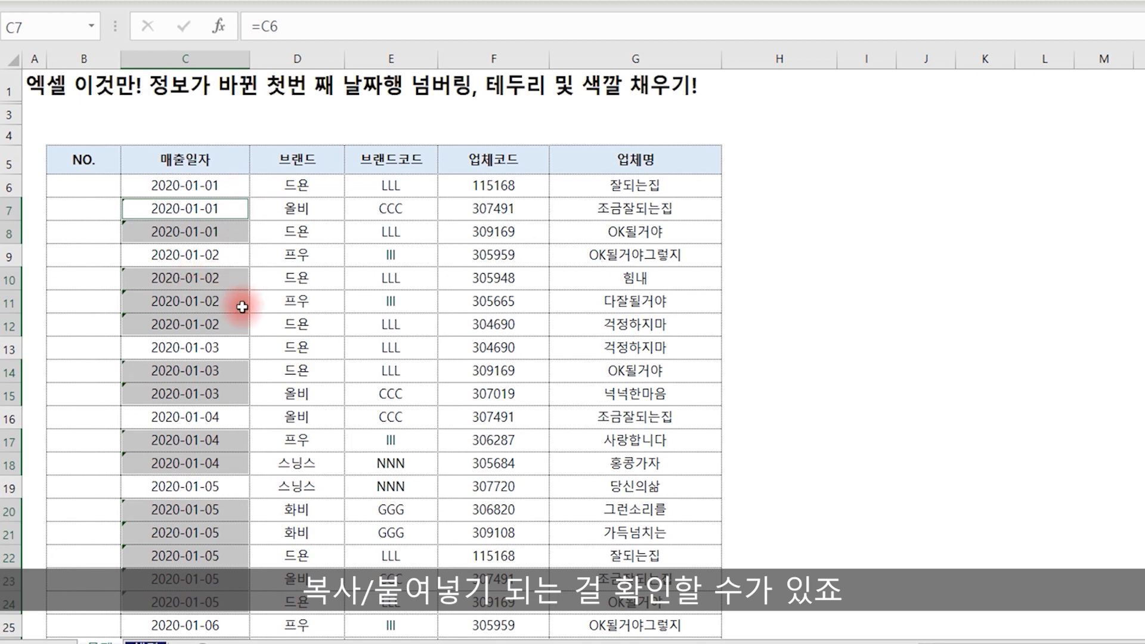
left_click(217, 349)
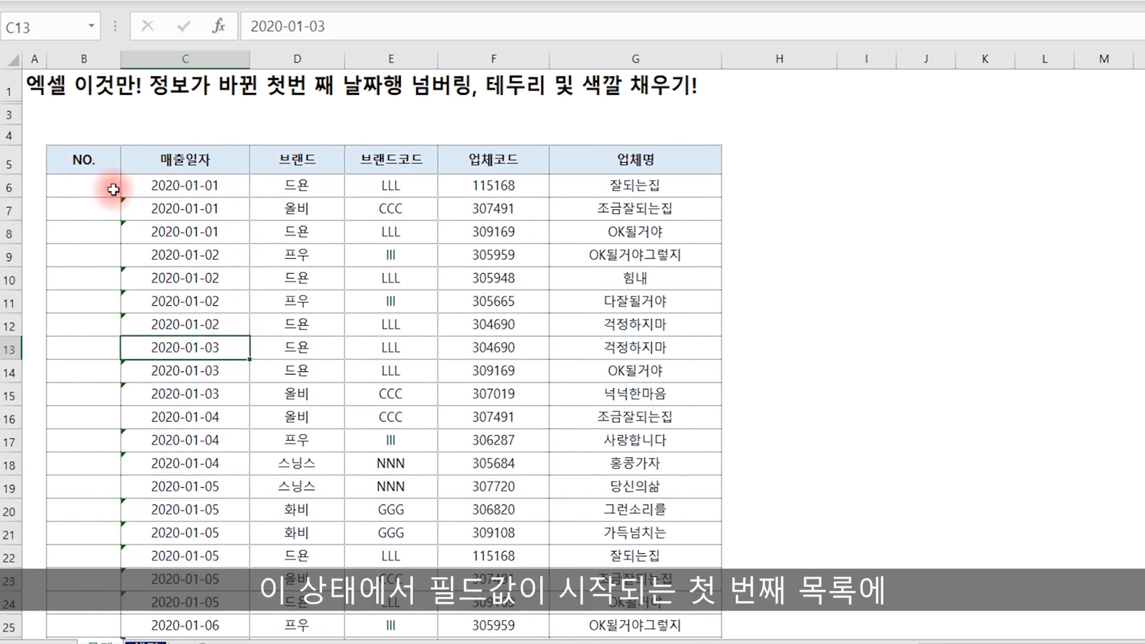
Start a COUNTIF formula in B6 with the expanding range $C$6:C6, locking only the range's first reference.
left_click(90, 189)
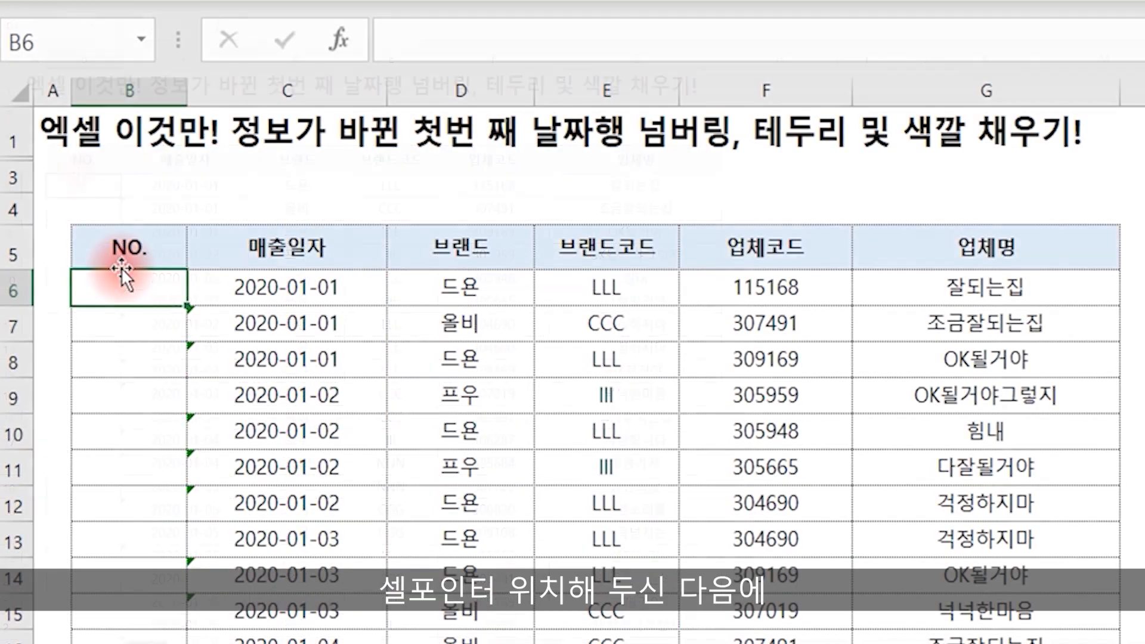
type("=")
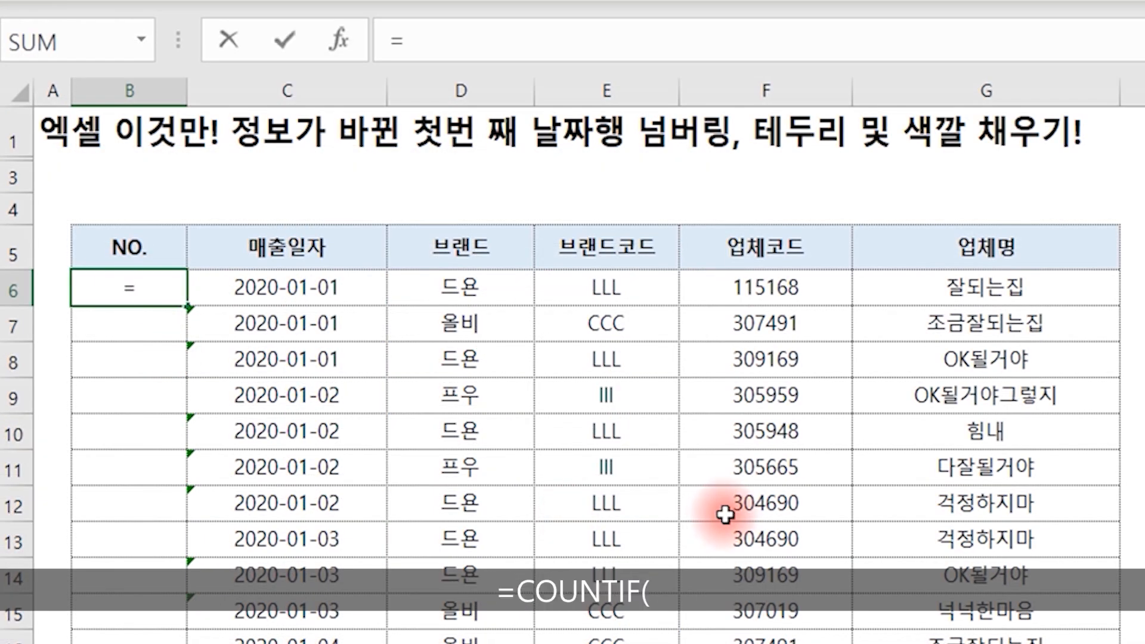
type("countif(")
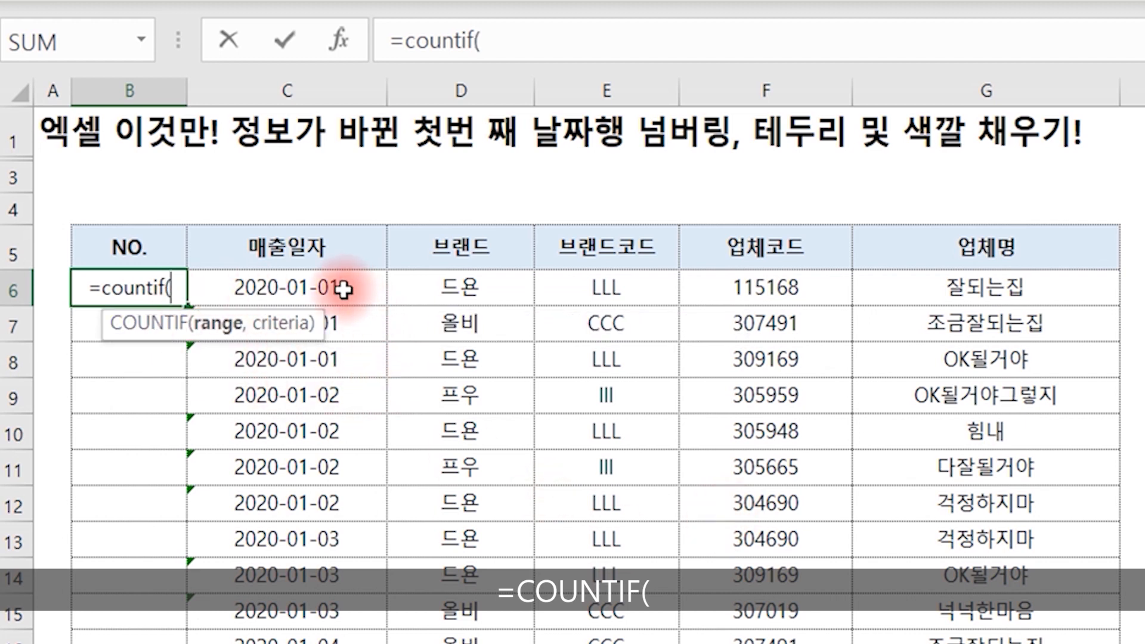
left_click(297, 289)
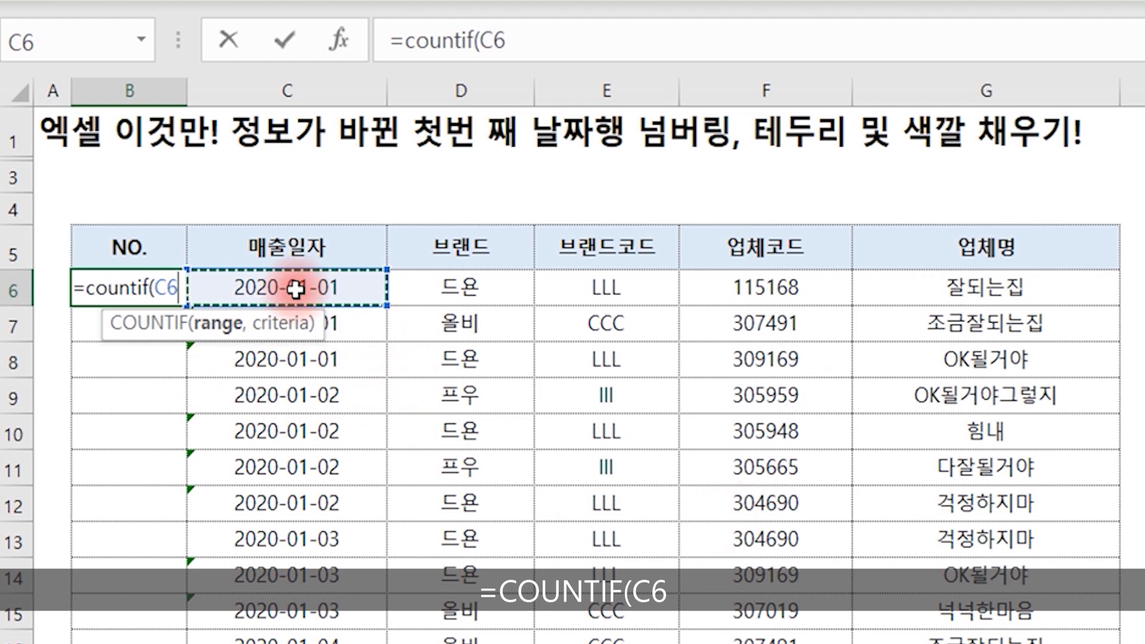
type(":C6")
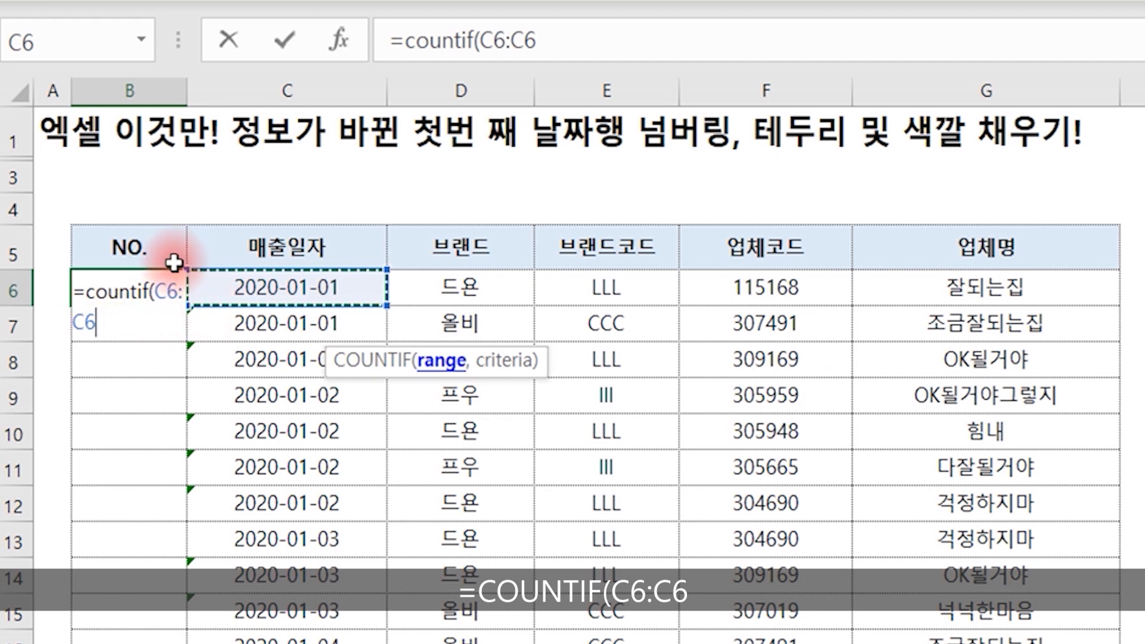
key("shift+Left")
key("shift+Left")
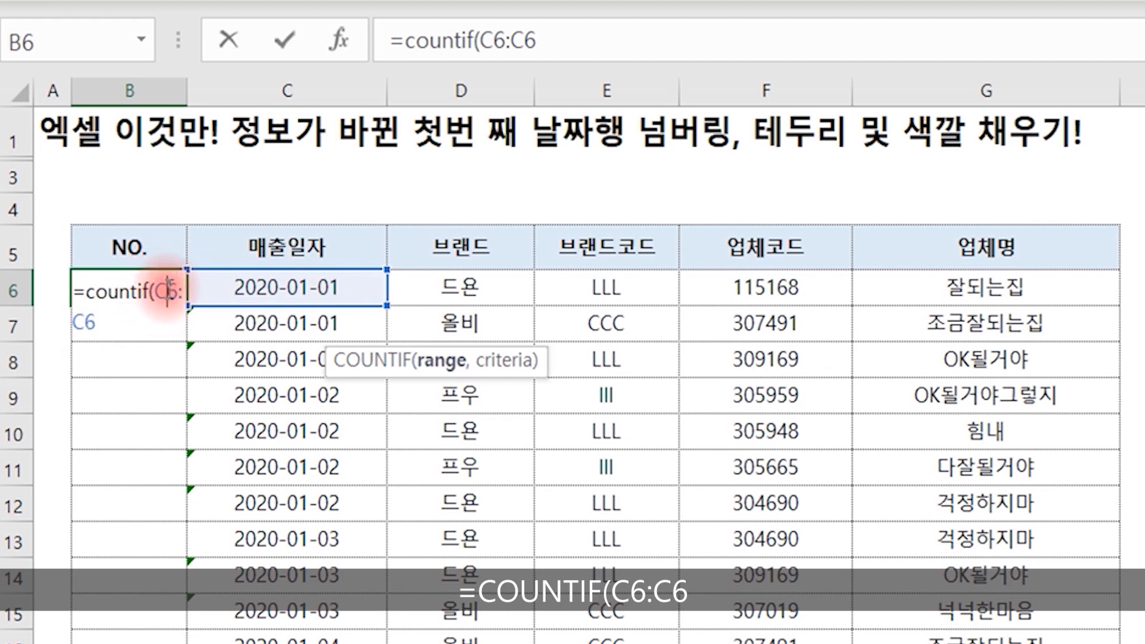
key("F4")
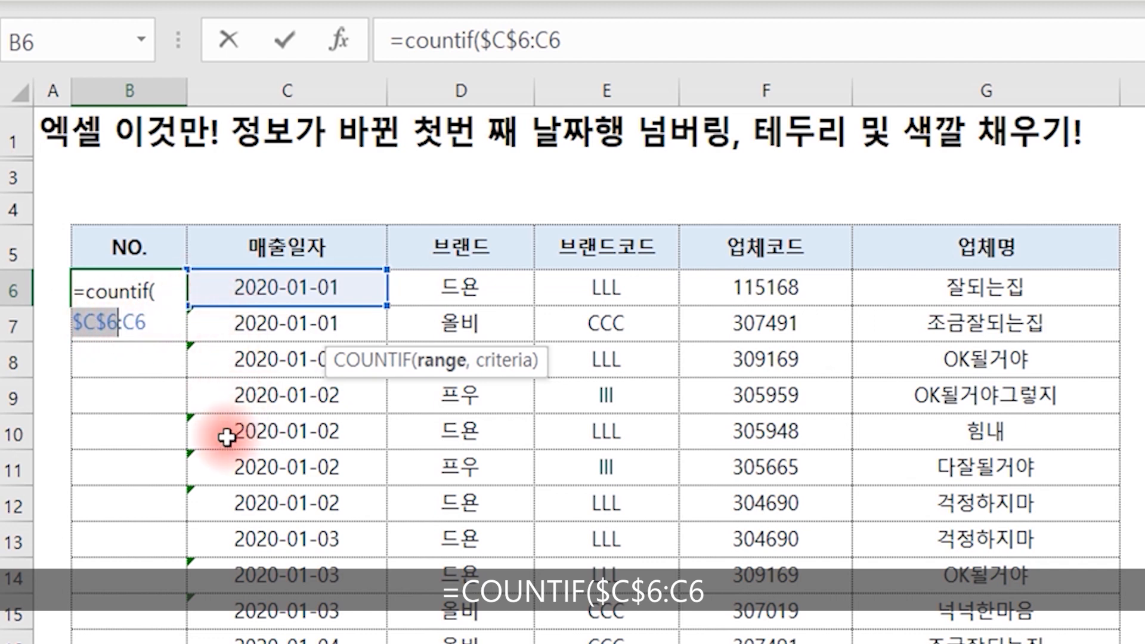
Add the first 매출일자 cell, C6, as the criteria of the COUNTIF formula in B6.
left_click(156, 321)
type(",")
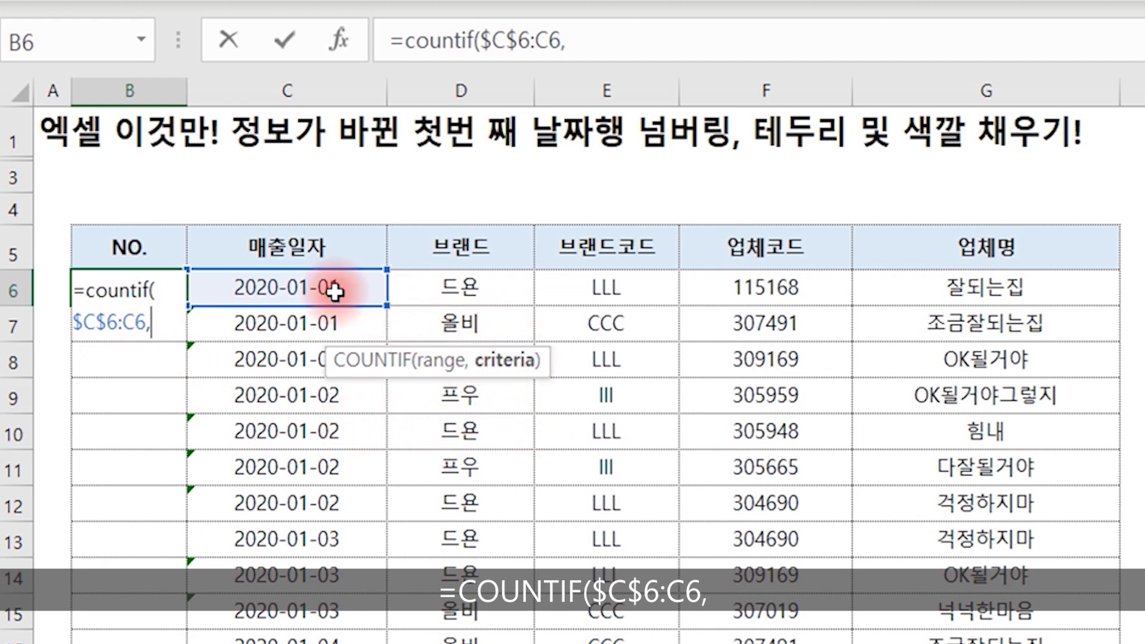
left_click(313, 289)
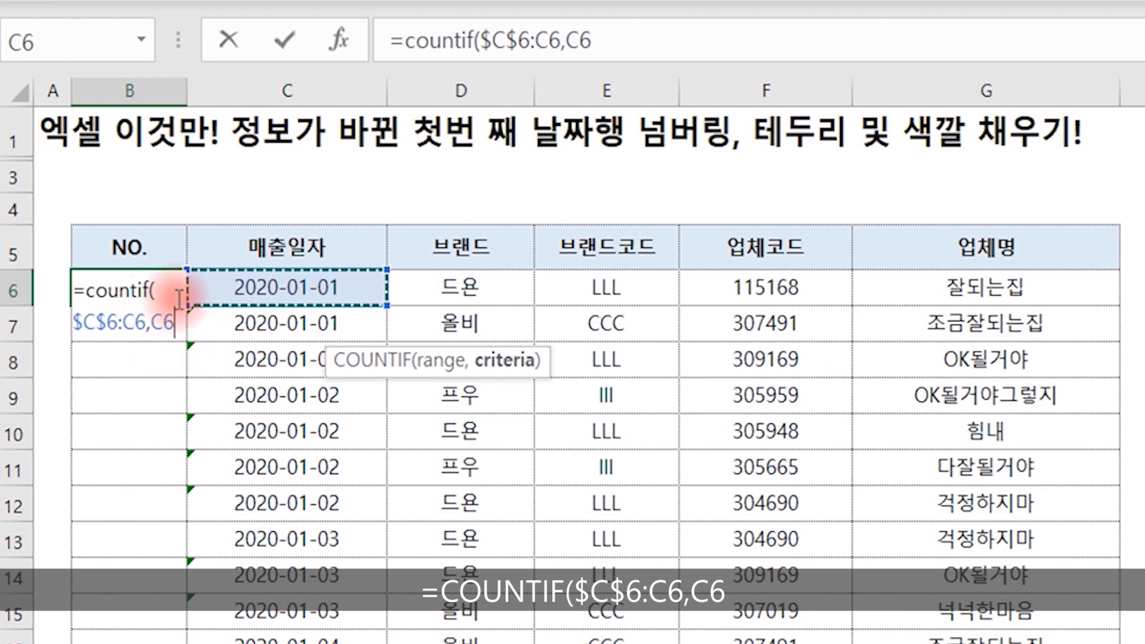
key("ctrl+2")
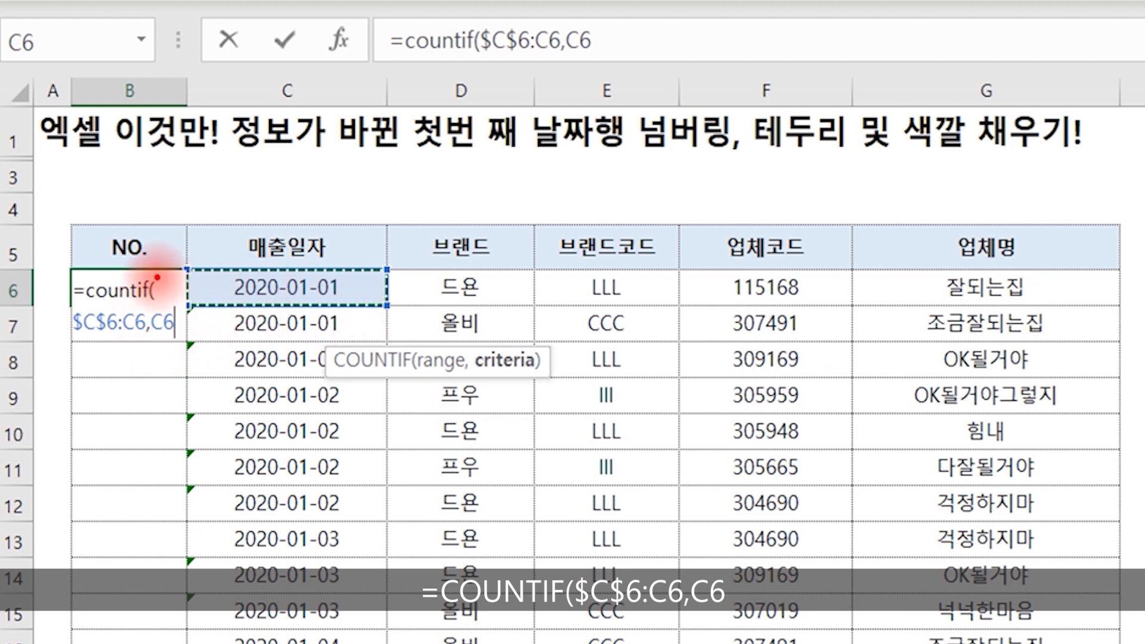
left_click_drag(158, 277, 158, 332)
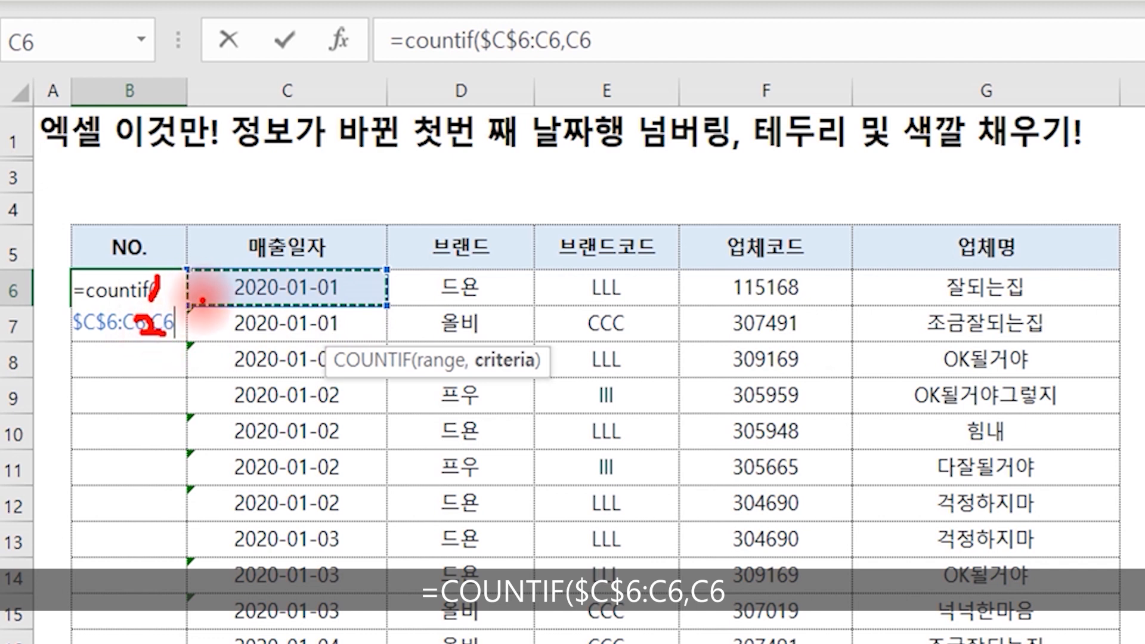
mouse_move(186, 267)
left_mouse_down()
mouse_move(341, 379)
mouse_move(392, 376)
left_mouse_up()
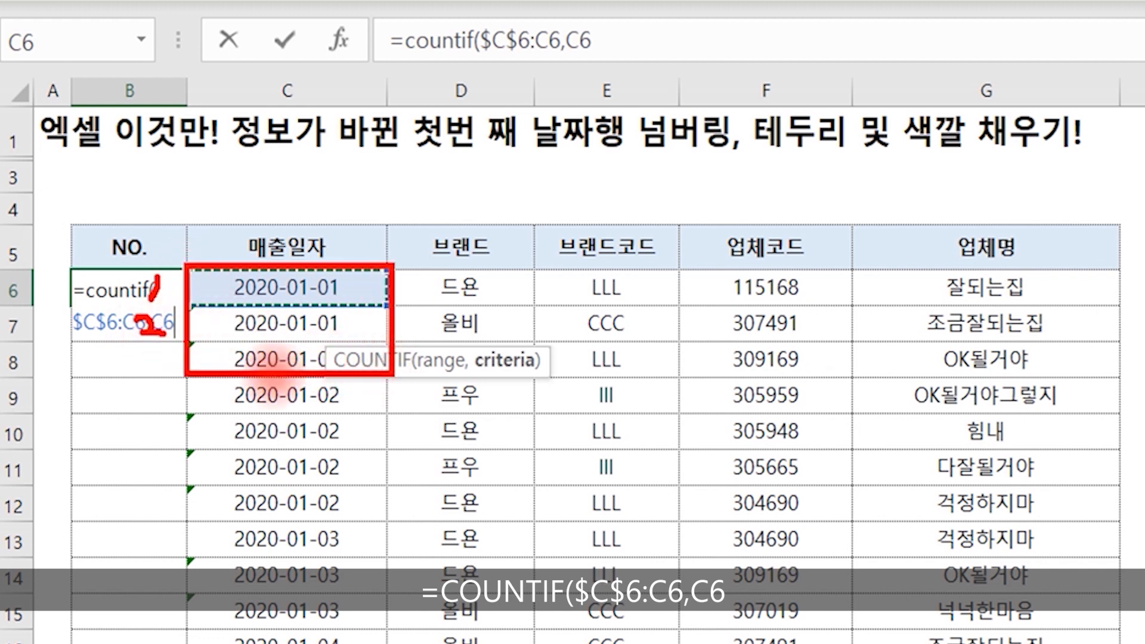
mouse_move(553, 380)
left_mouse_down()
mouse_move(468, 383)
mouse_move(545, 356)
mouse_move(543, 391)
left_mouse_up()
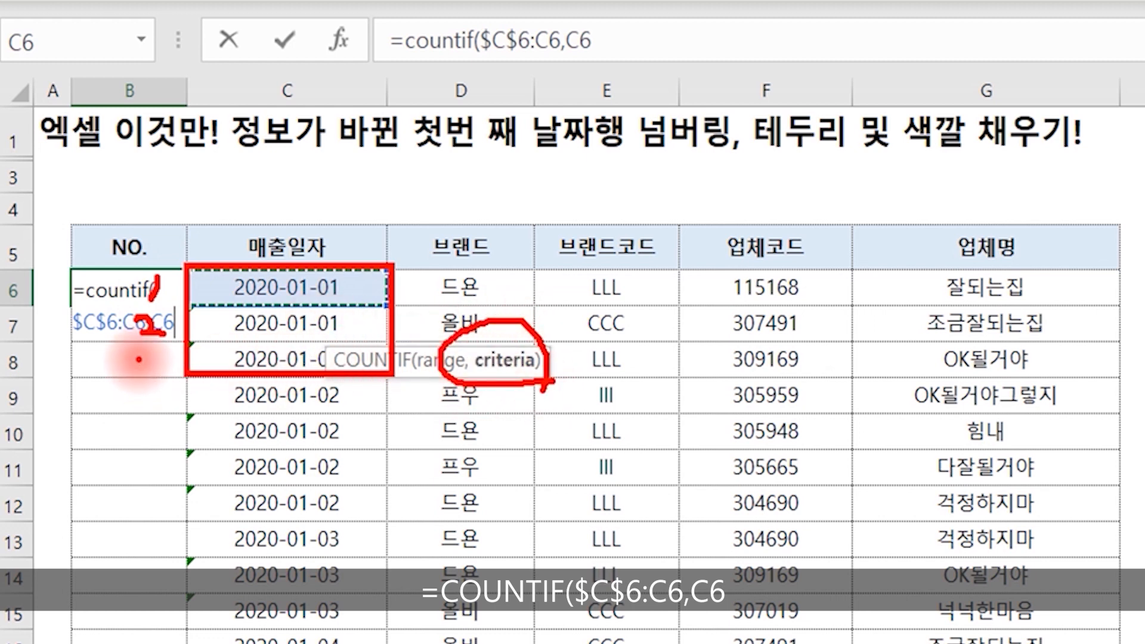
left_click_drag(133, 346, 134, 374)
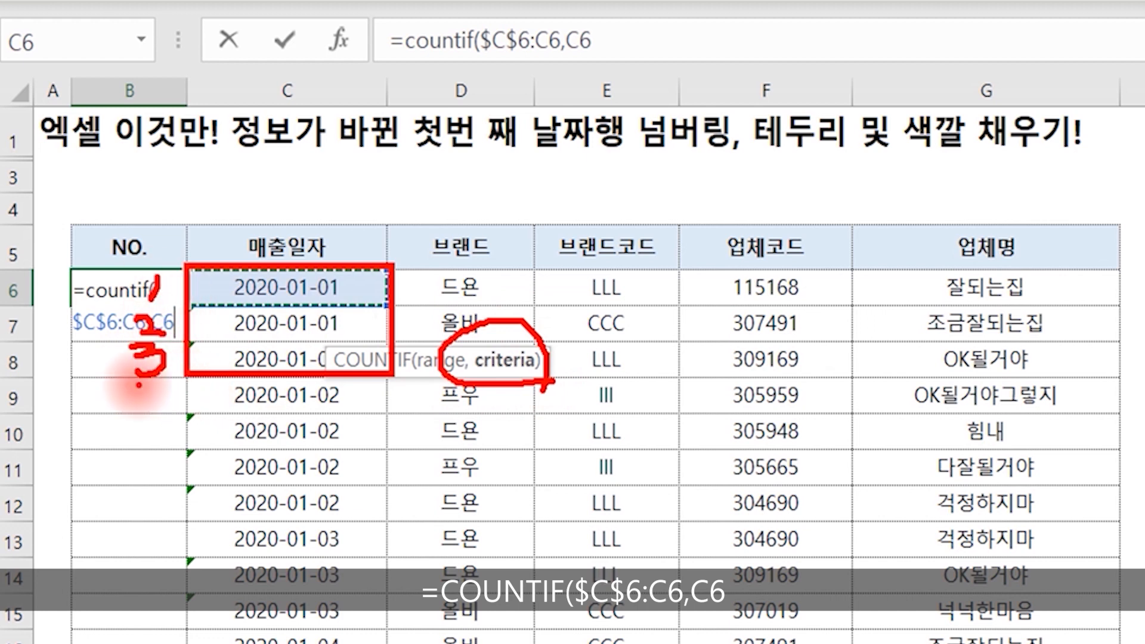
mouse_move(73, 268)
left_mouse_down()
mouse_move(144, 382)
mouse_move(185, 420)
left_mouse_up()
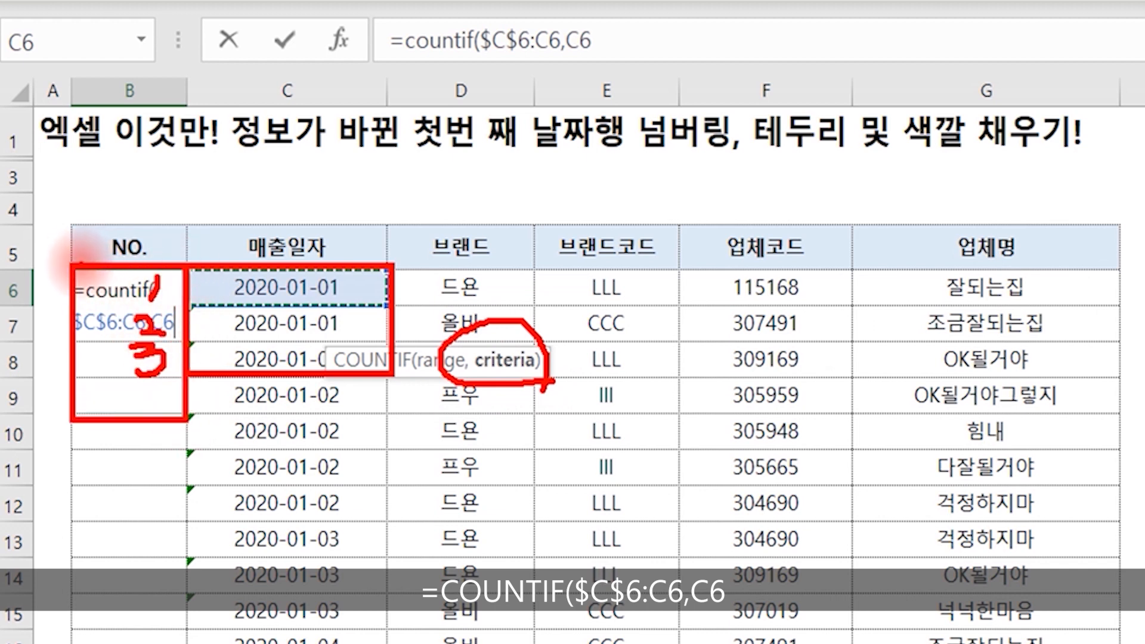
mouse_move(82, 266)
left_mouse_down()
mouse_move(325, 337)
mouse_move(383, 417)
left_mouse_up()
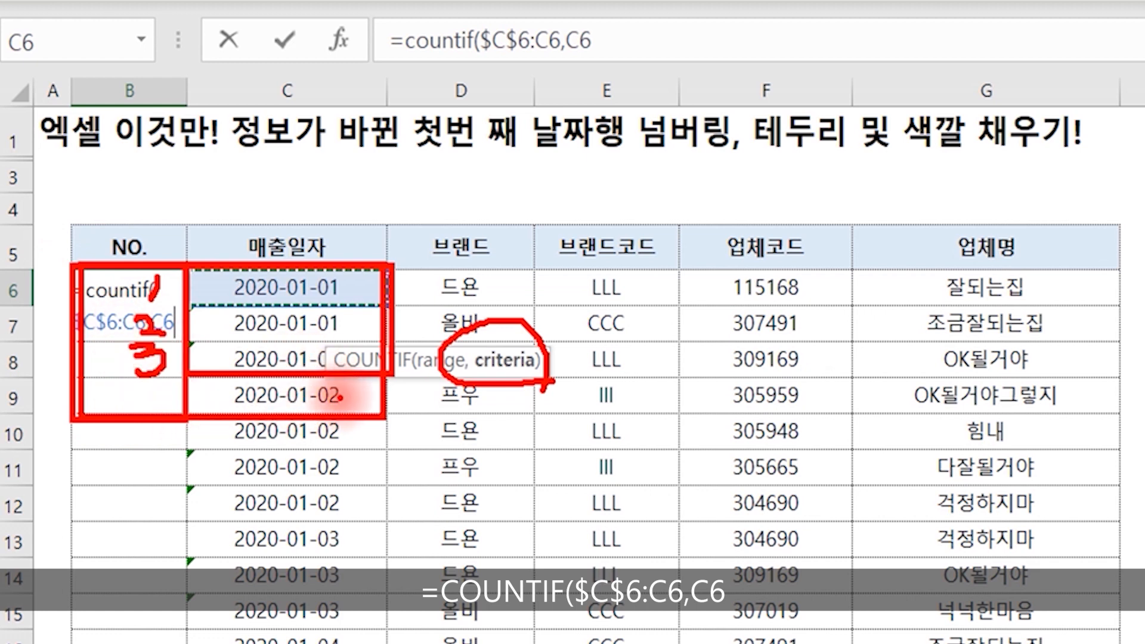
left_click_drag(160, 385, 152, 413)
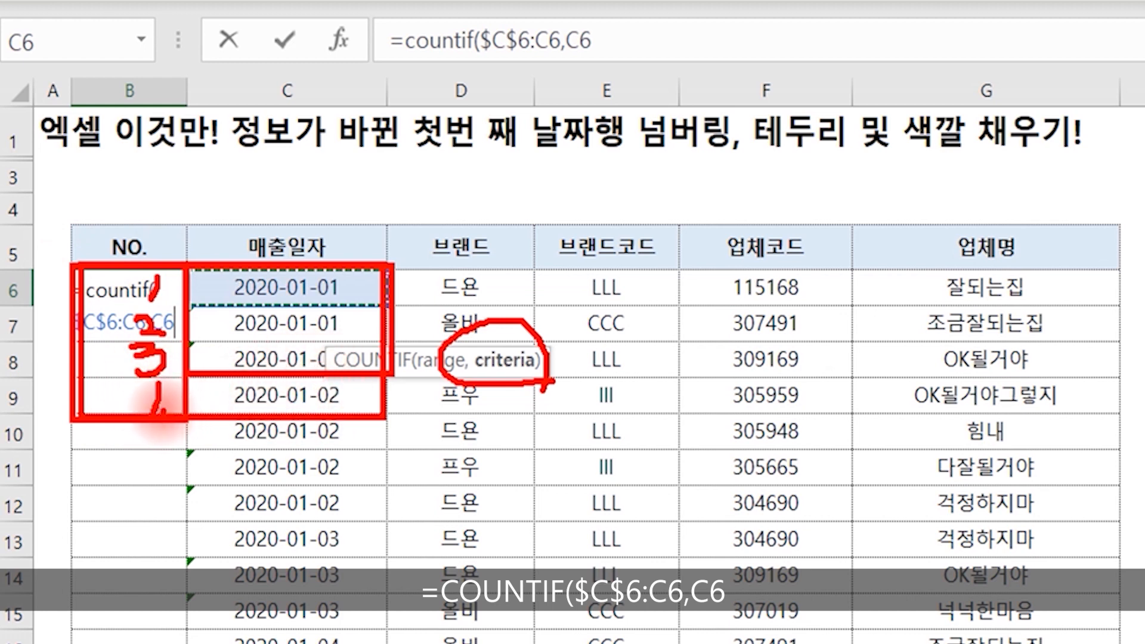
key("Escape")
Complete and confirm the formula =COUNTIF($C$6:C6,C6) in B6, keeping that cell selected.
type(")")
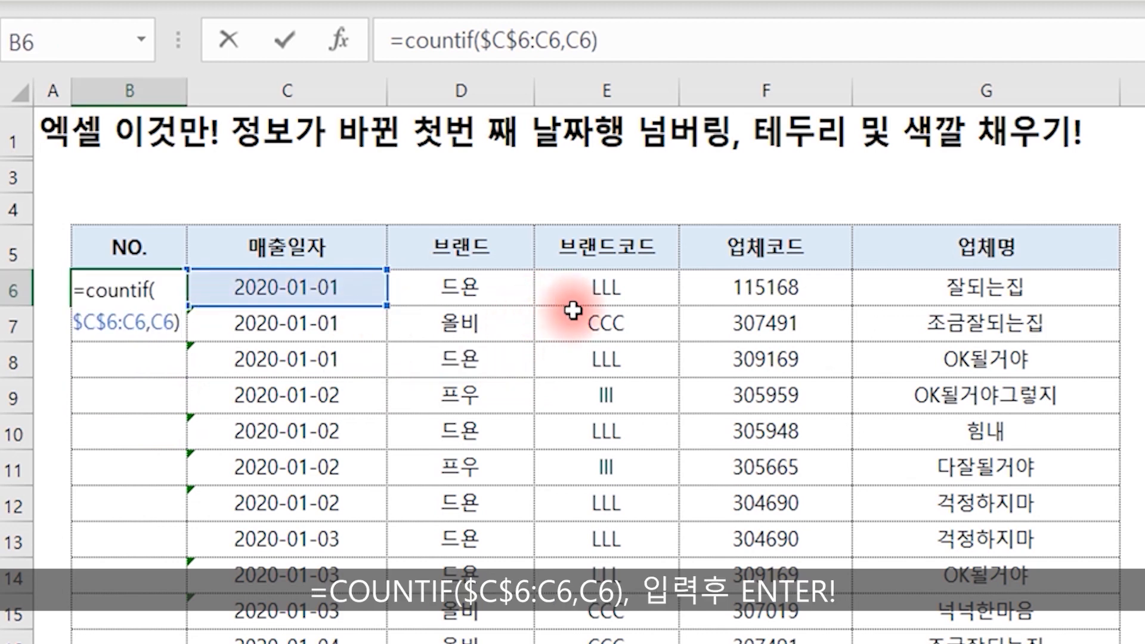
key("Return")
key("Up")
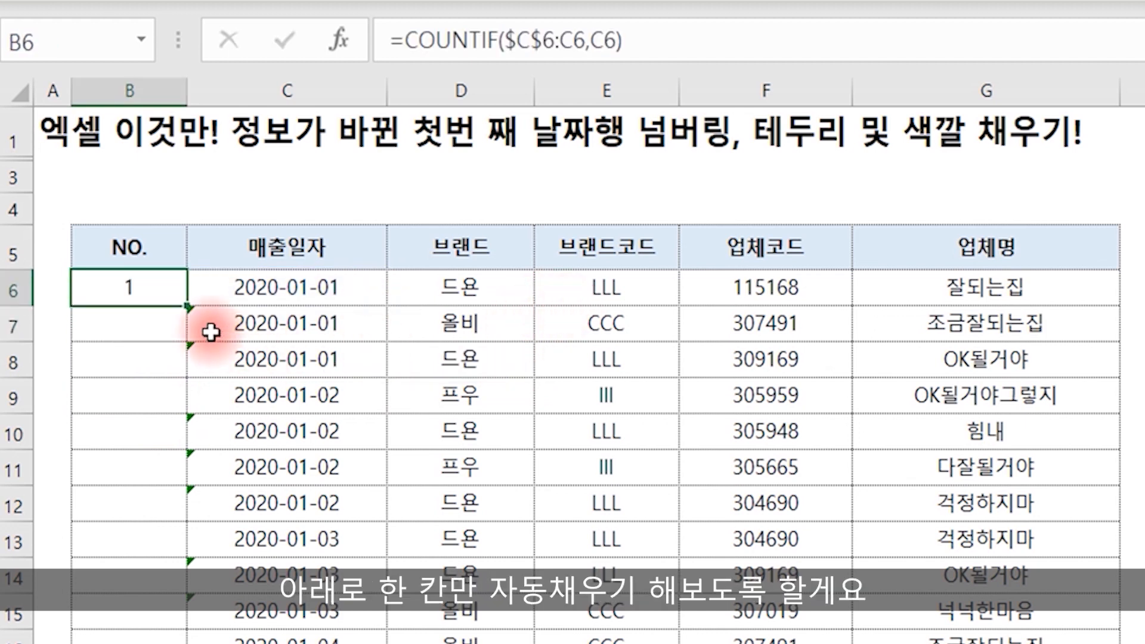
Fill the COUNTIF formula from B6 down one row to B7 and check the range and criteria it references.
left_click_drag(186, 305, 187, 347)
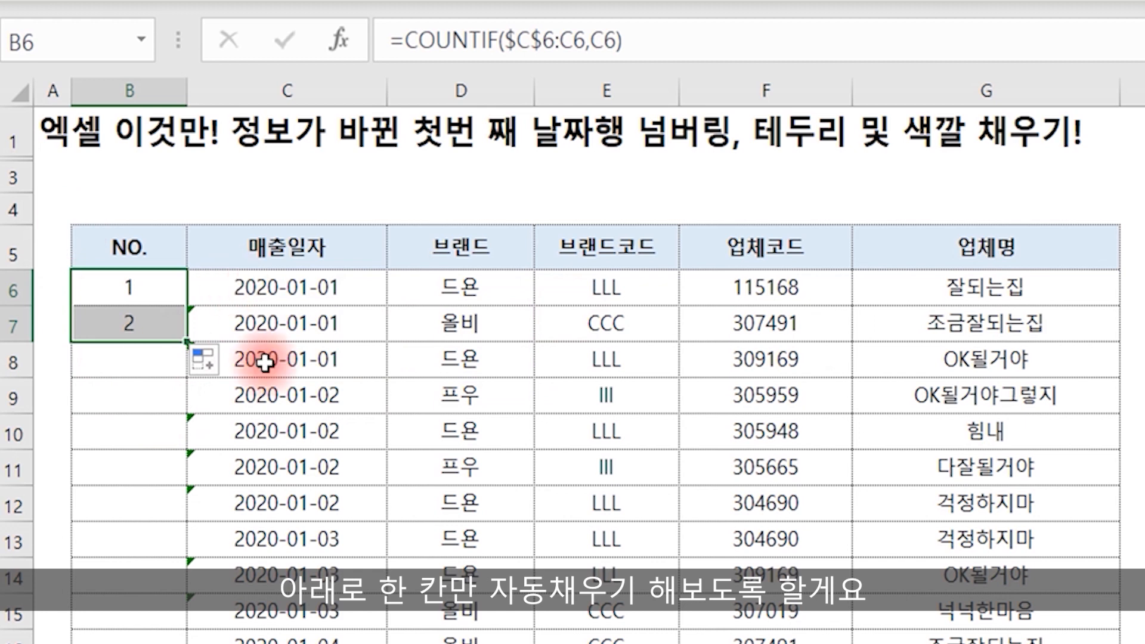
left_click(142, 330)
double_click(141, 330)
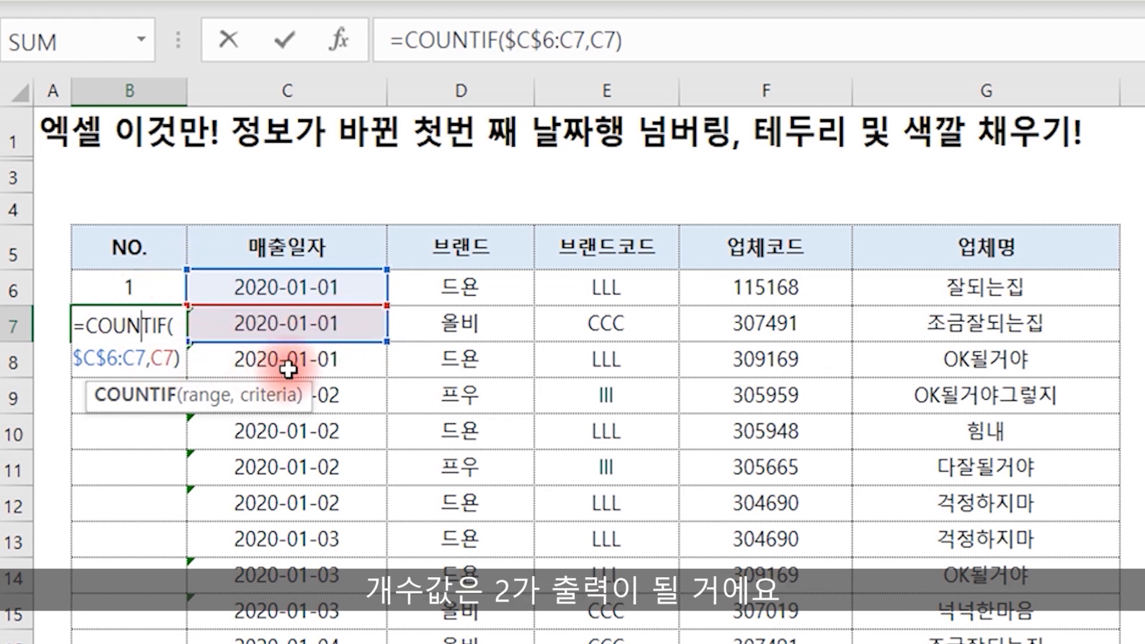
key("Return")
key("Up")
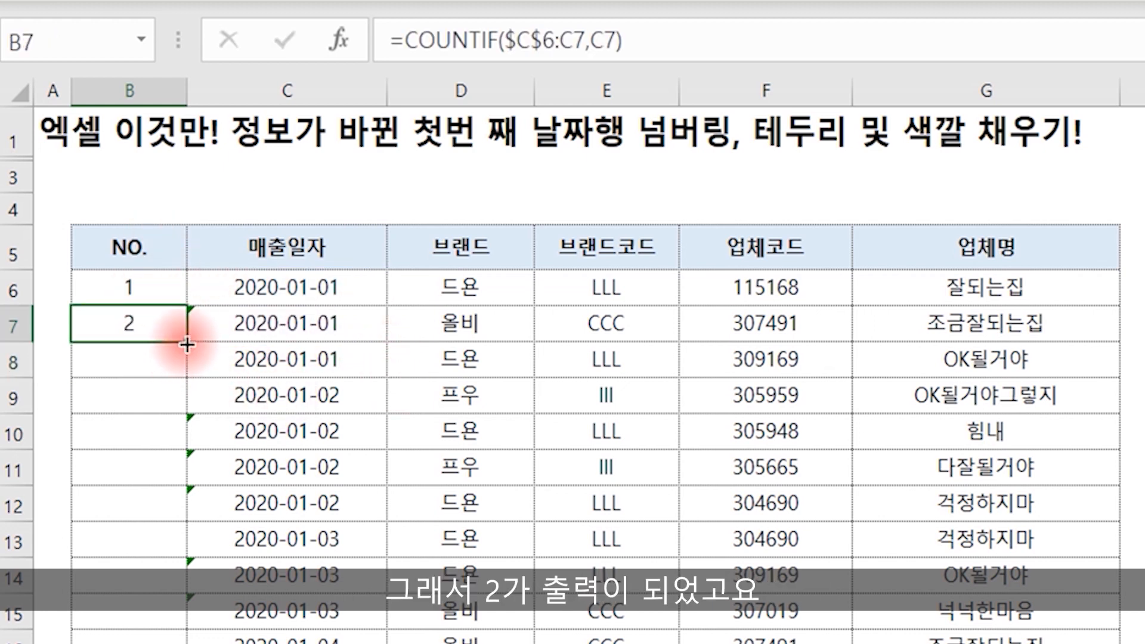
Extend the numbering formula from B7 to B8 and examine the references in the copied formula.
left_click_drag(187, 343, 200, 385)
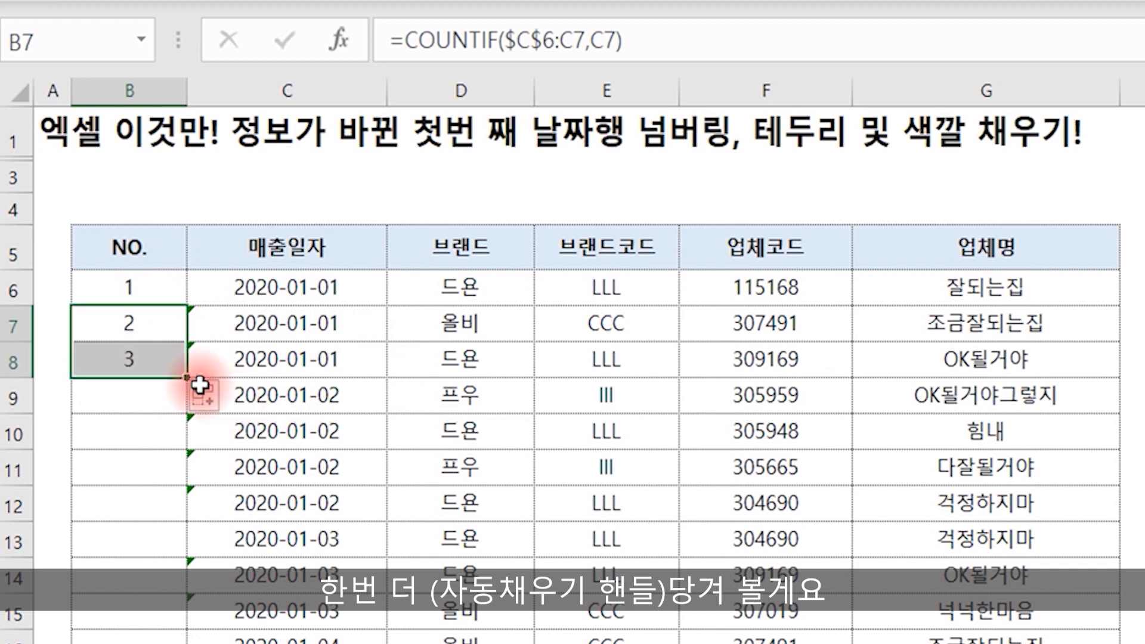
left_click(136, 357)
double_click(142, 358)
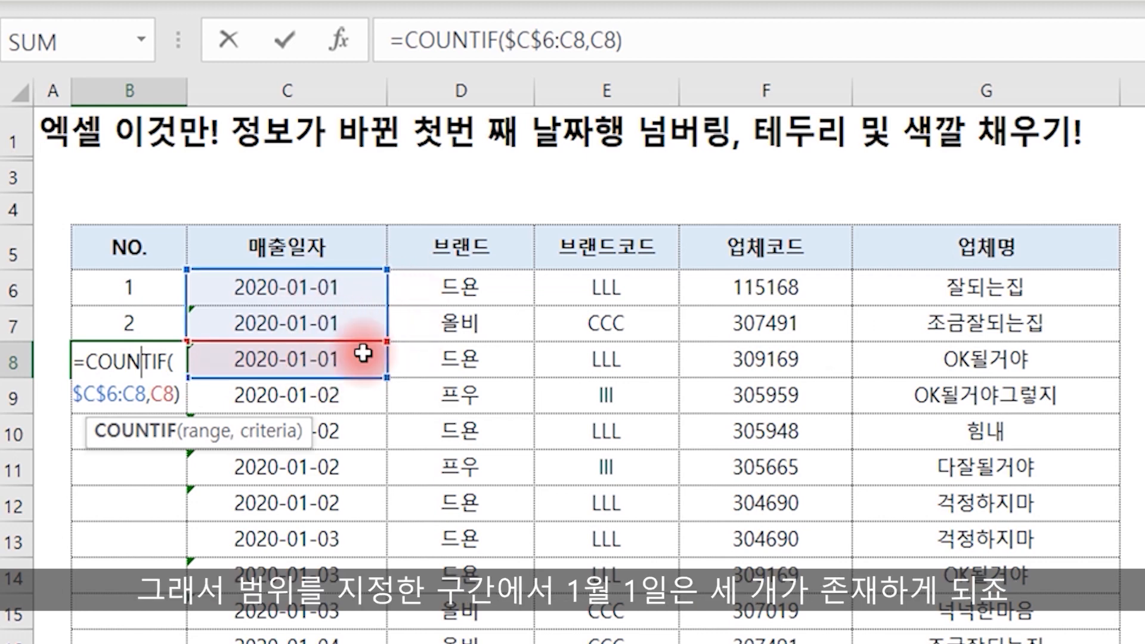
key("Return")
key("Up")
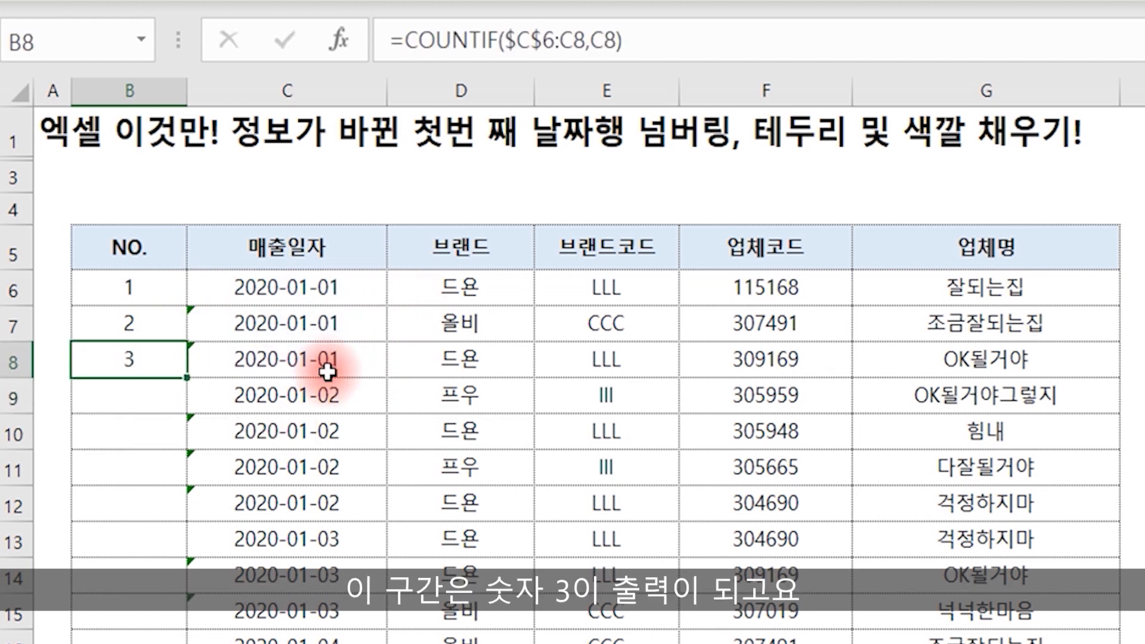
Copy the formula from B8 down to B9, the first 2020-01-02 row, and inspect its referenced cells.
left_click_drag(186, 379, 179, 402)
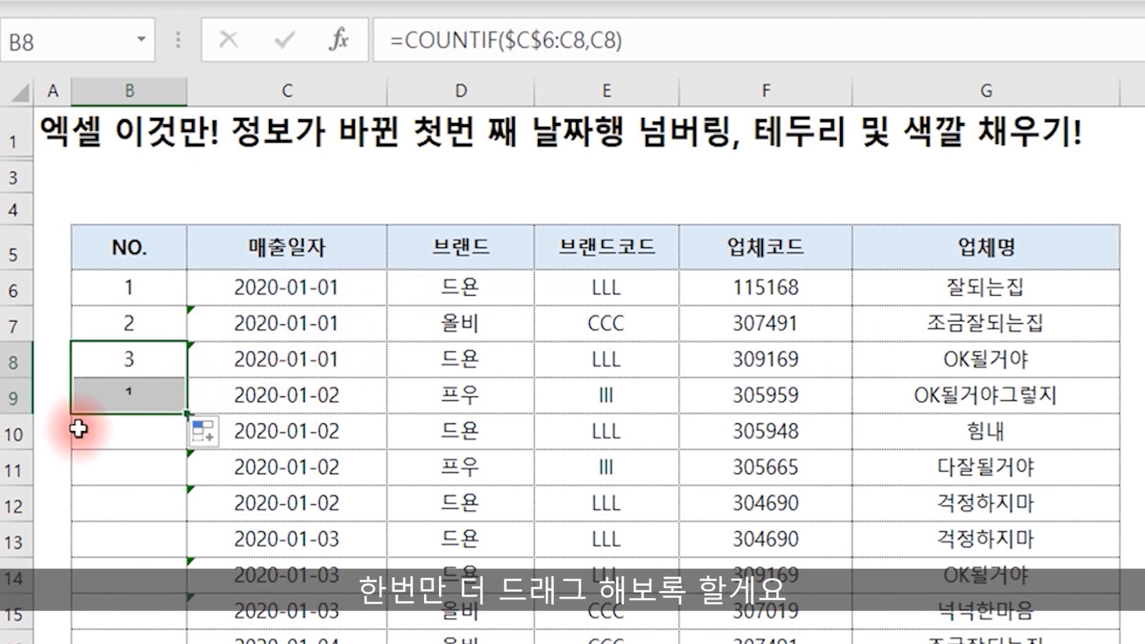
left_click(142, 396)
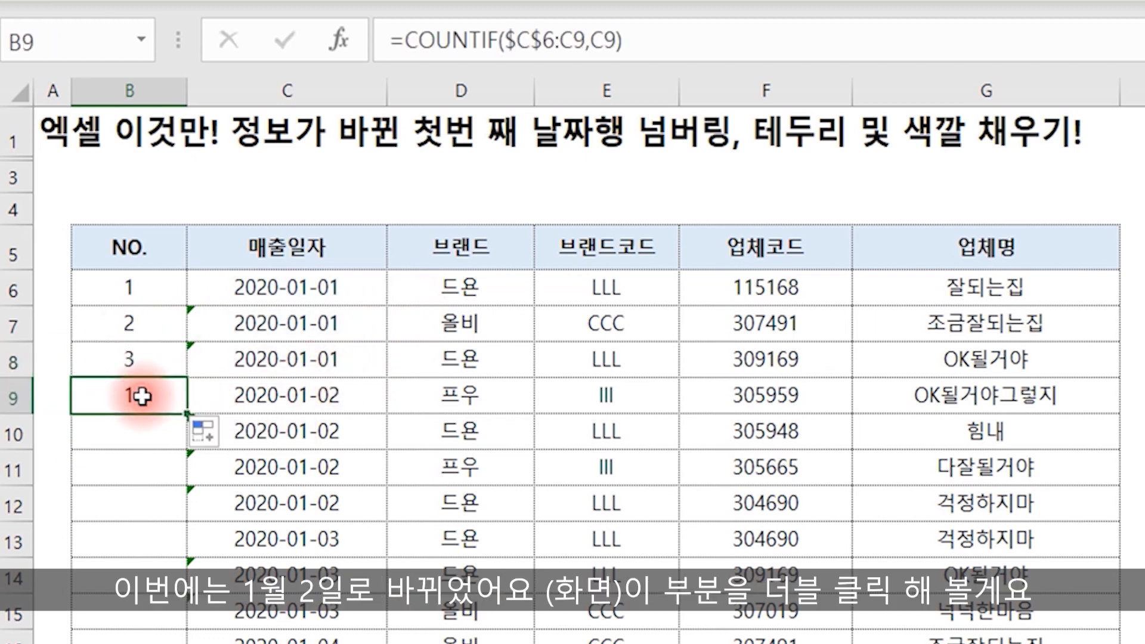
double_click(134, 394)
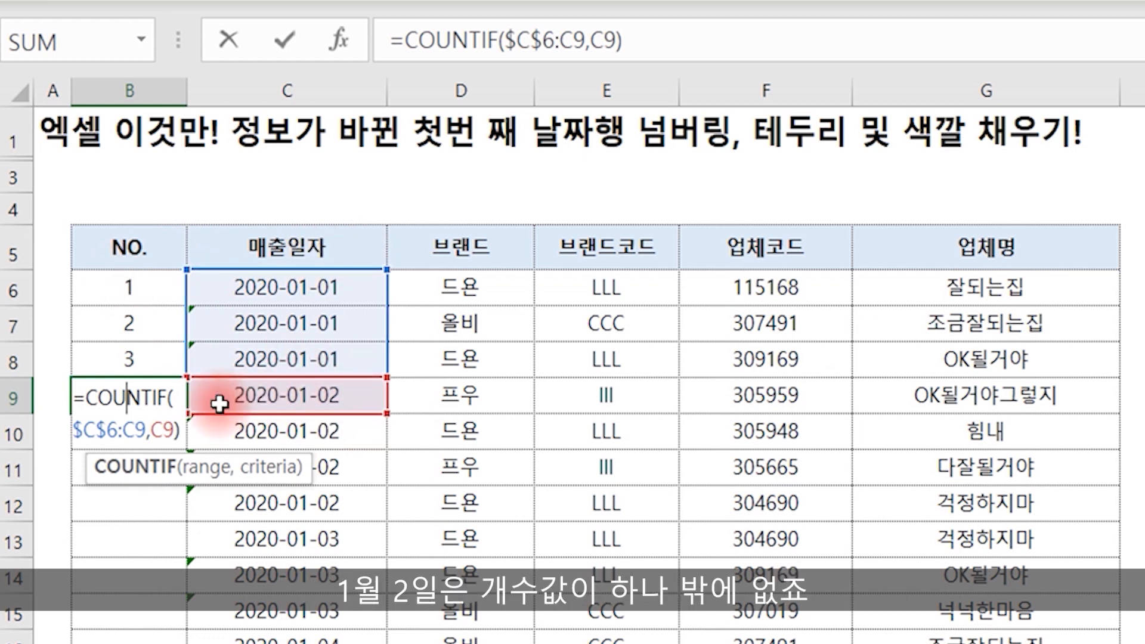
key("ctrl+Return")
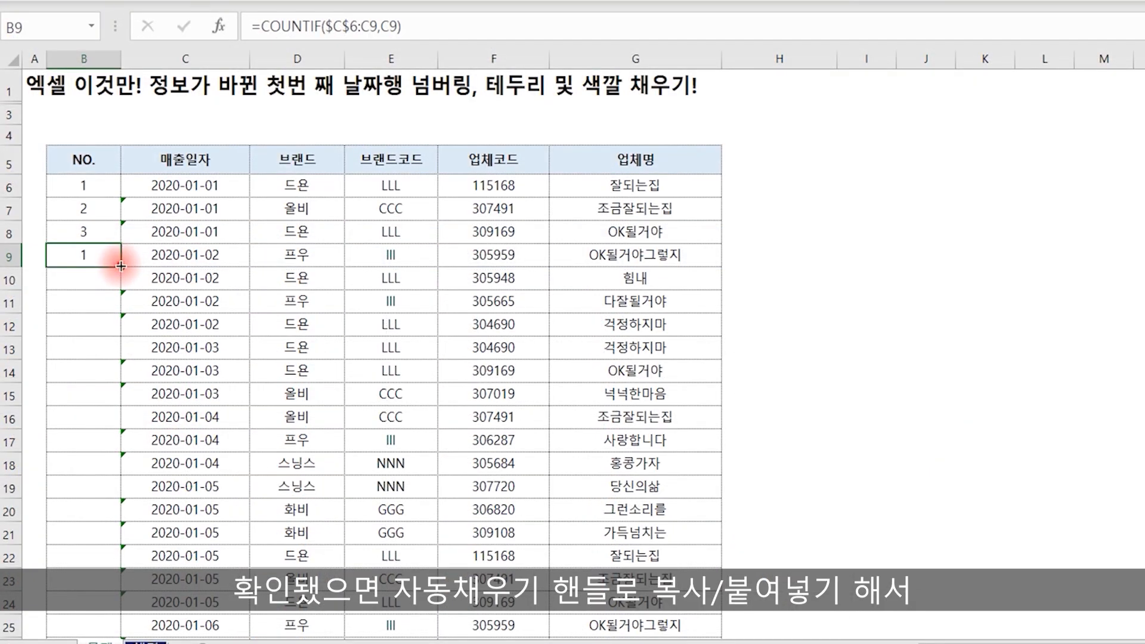
Fill the COUNTIF numbering formula from B9 down to the last data row and deselect the filled cells.
double_click(121, 267)
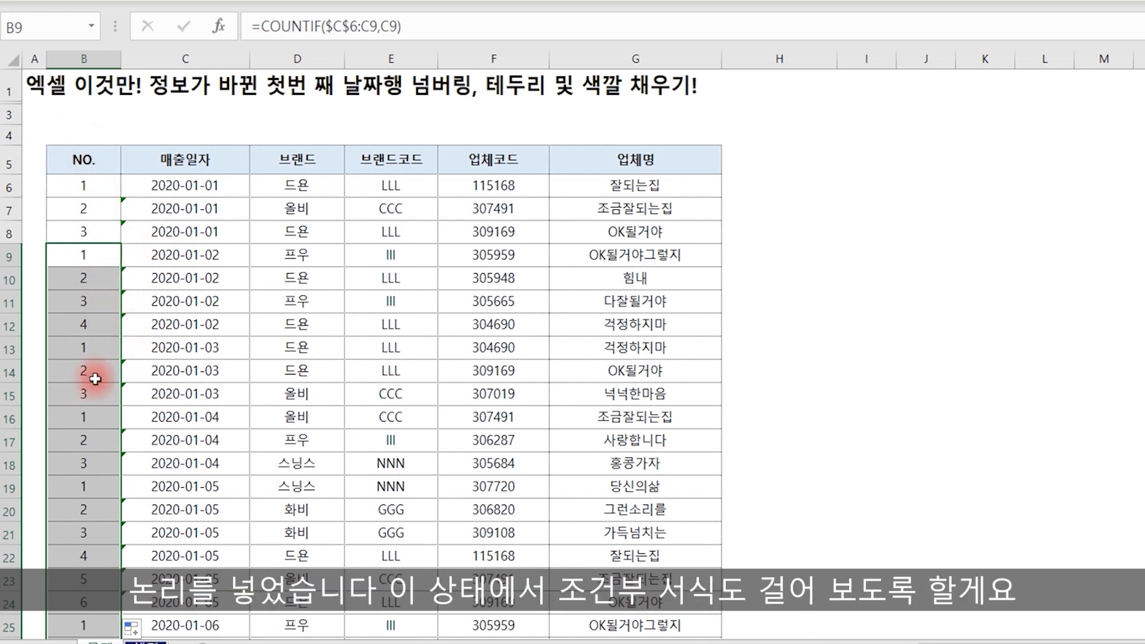
left_click(185, 371)
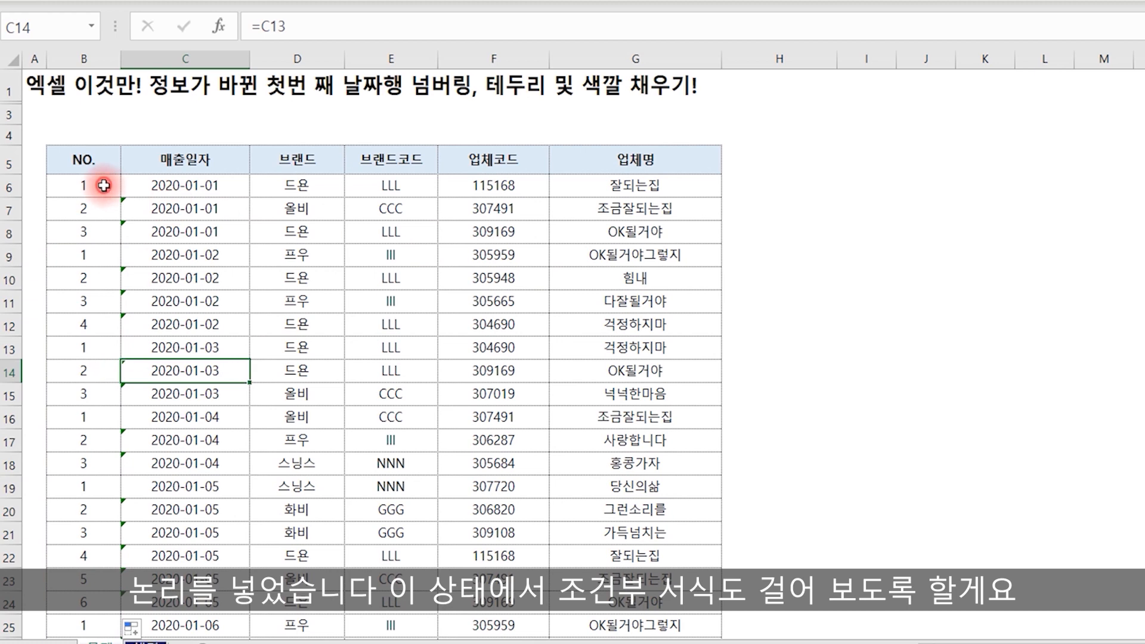
Select the data range B6:G130 and create a new conditional formatting rule that uses a formula to determine the cells.
left_click_drag(104, 186, 621, 325)
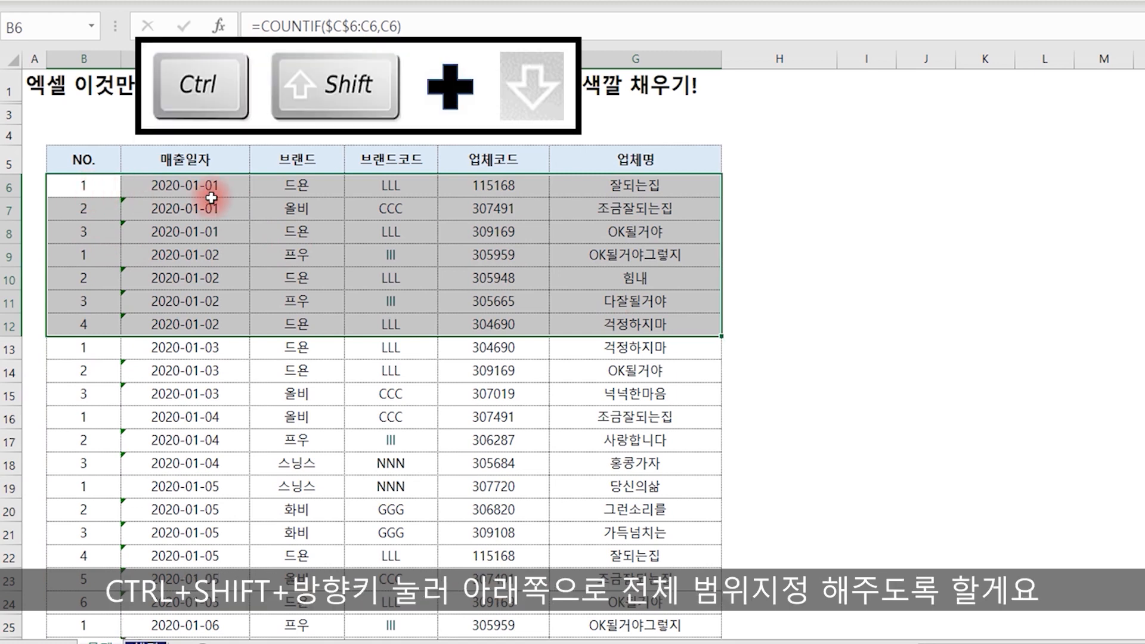
key("ctrl+shift+Down")
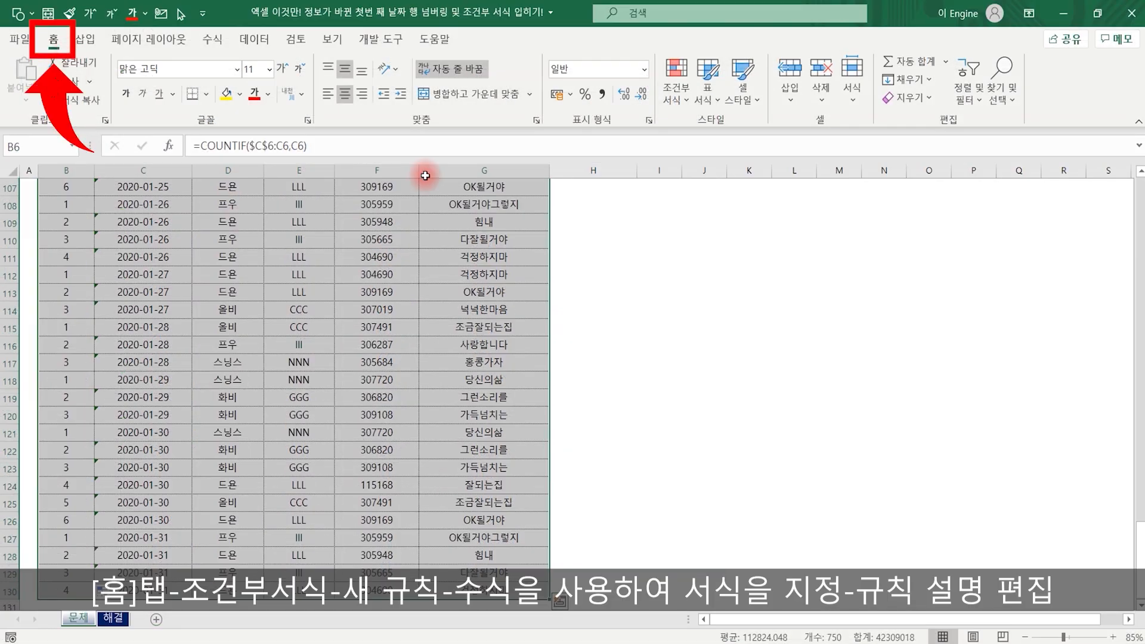
left_click(687, 91)
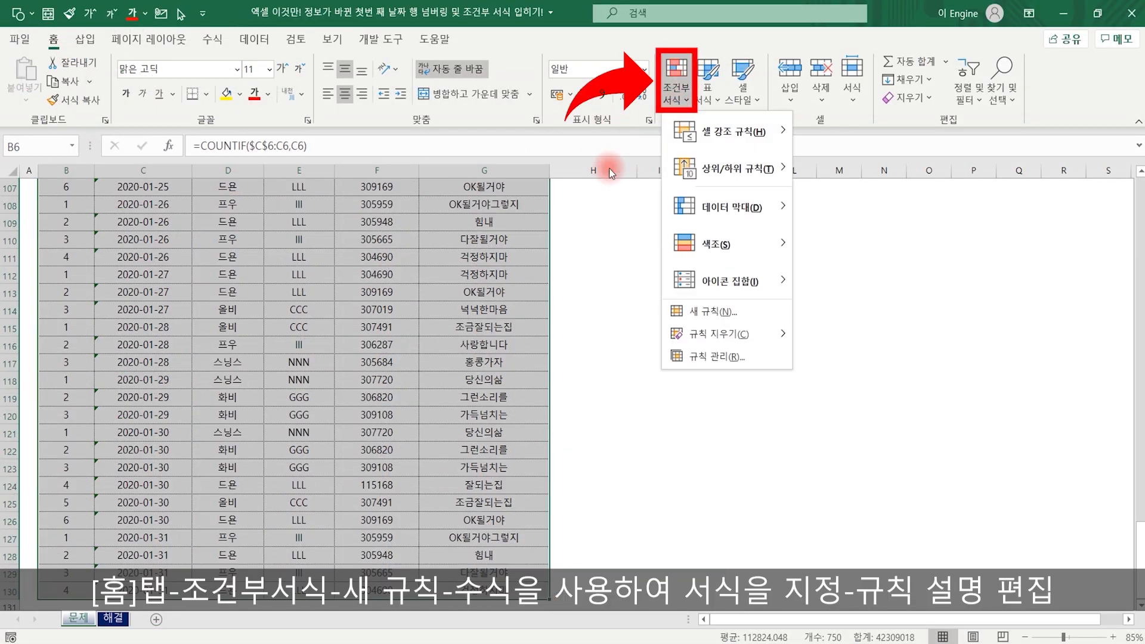
left_click(719, 310)
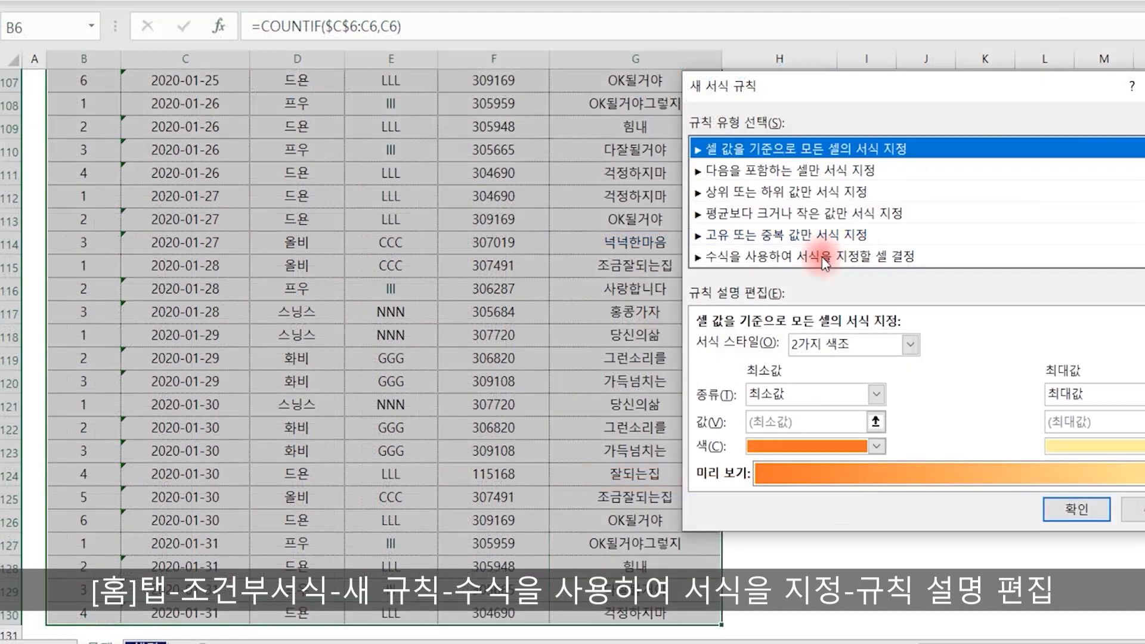
left_click(823, 257)
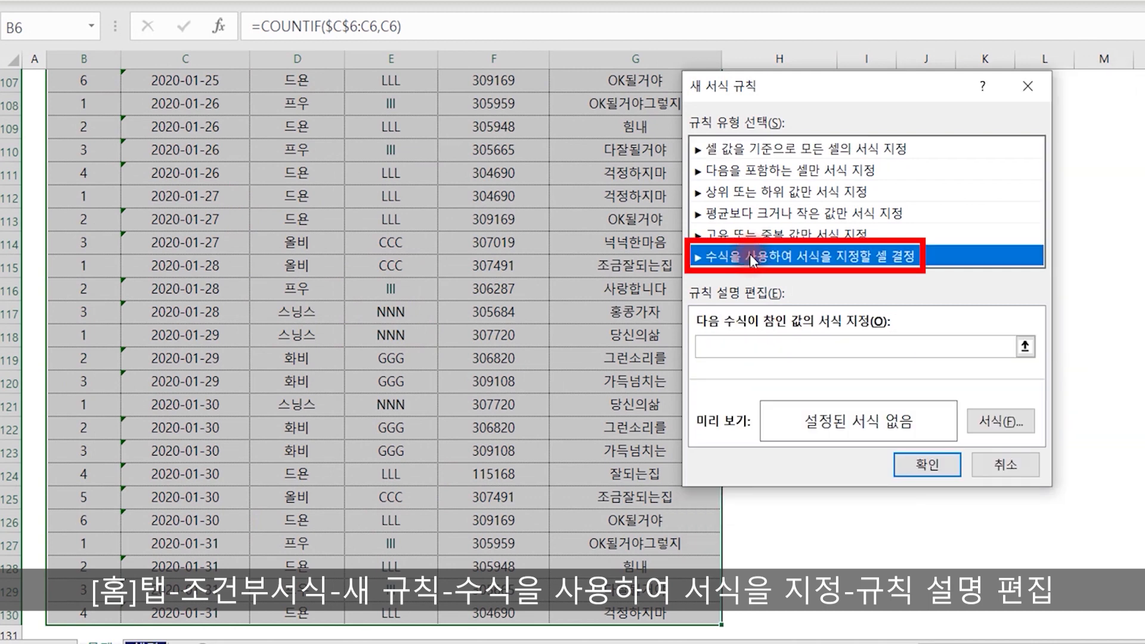
Begin the rule's formula with a reference to the first NO. cell, fixing only its column as =$B6.
left_click(749, 352)
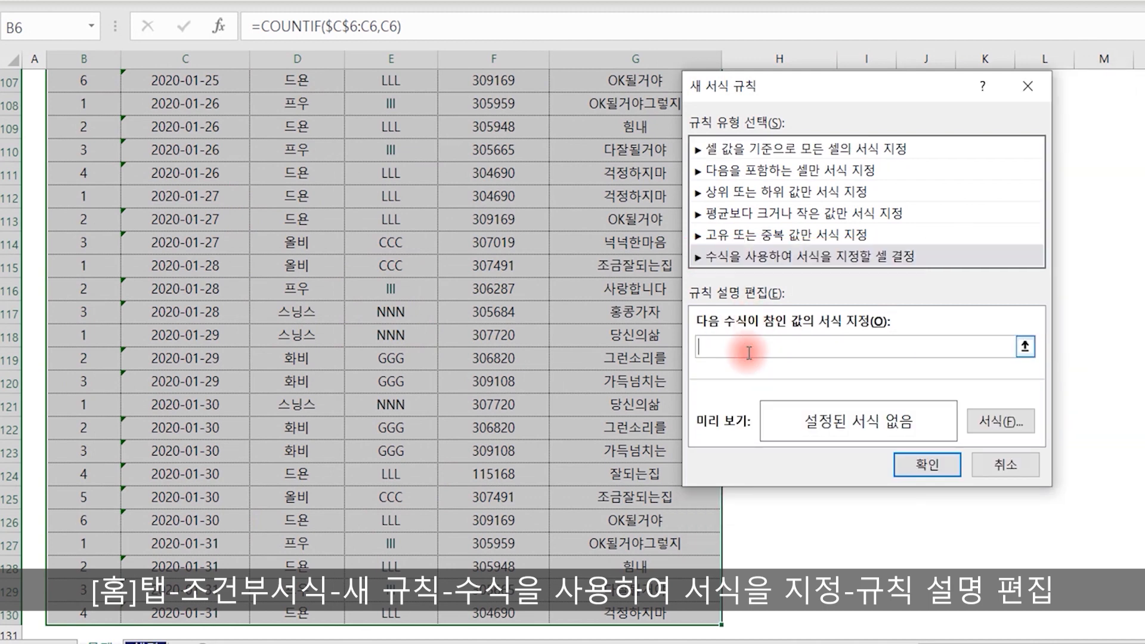
scroll(456, 322, "up", 20)
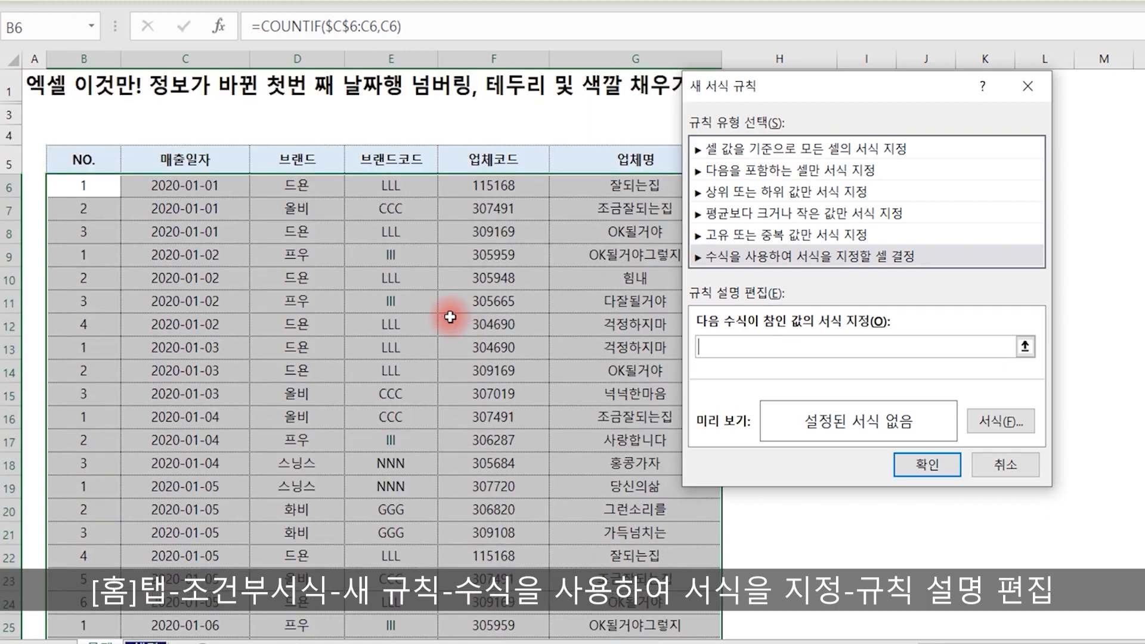
left_click(94, 186)
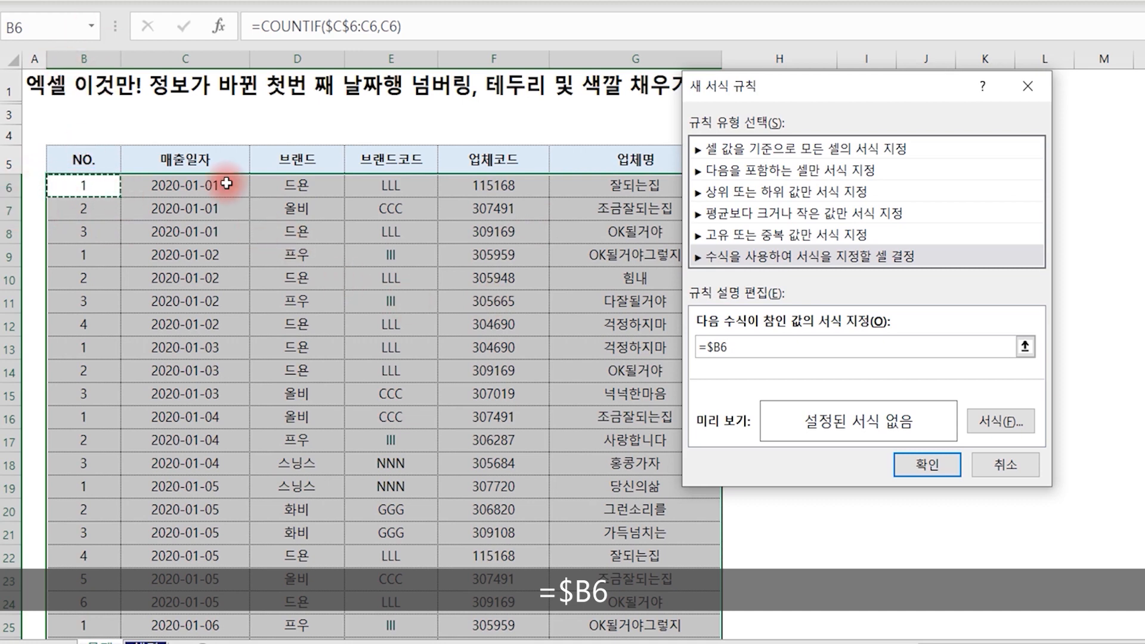
mouse_move(46, 174)
left_mouse_down()
mouse_move(120, 378)
mouse_move(119, 633)
left_mouse_up()
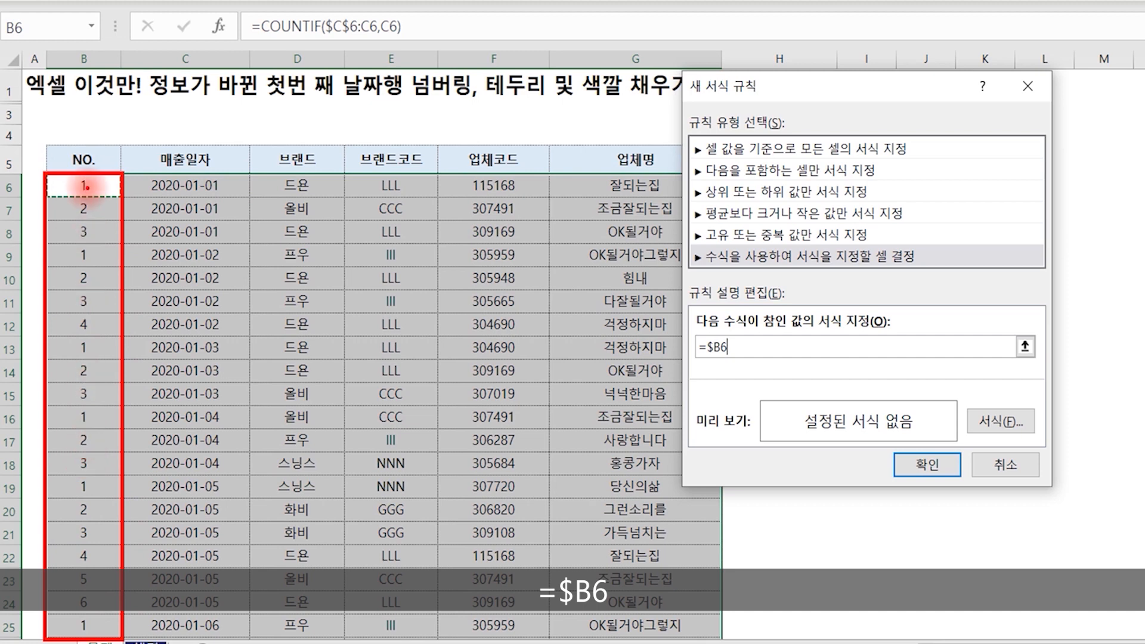
left_click_drag(123, 173, 724, 641)
mouse_move(446, 306)
left_mouse_down()
mouse_move(424, 339)
mouse_move(448, 344)
left_mouse_up()
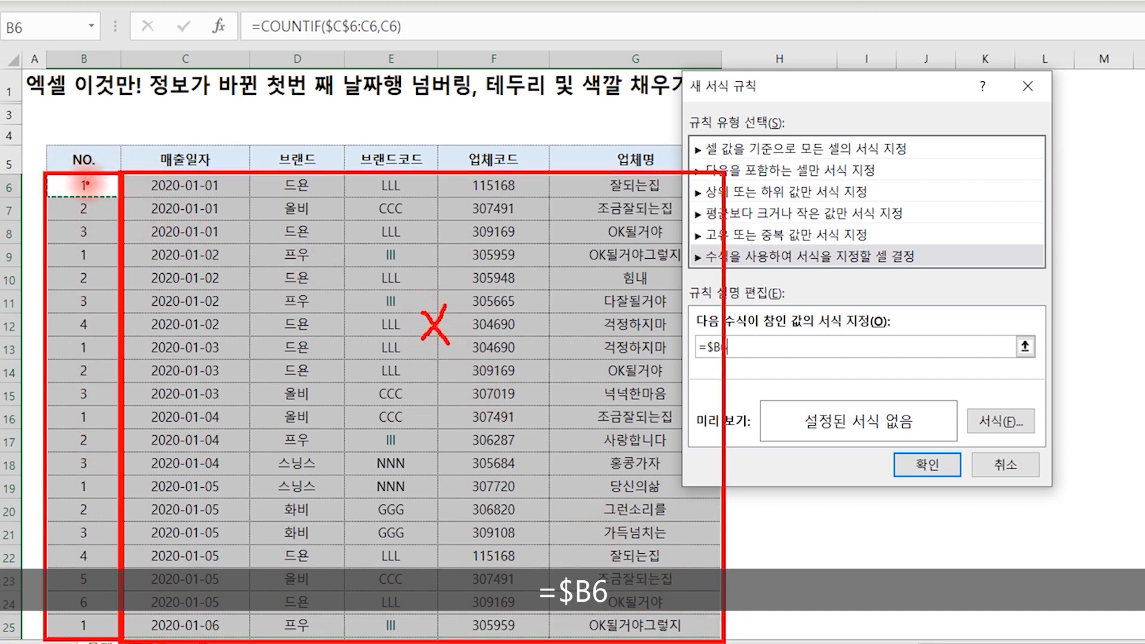
left_click_drag(204, 189, 599, 190)
left_click_drag(205, 215, 611, 206)
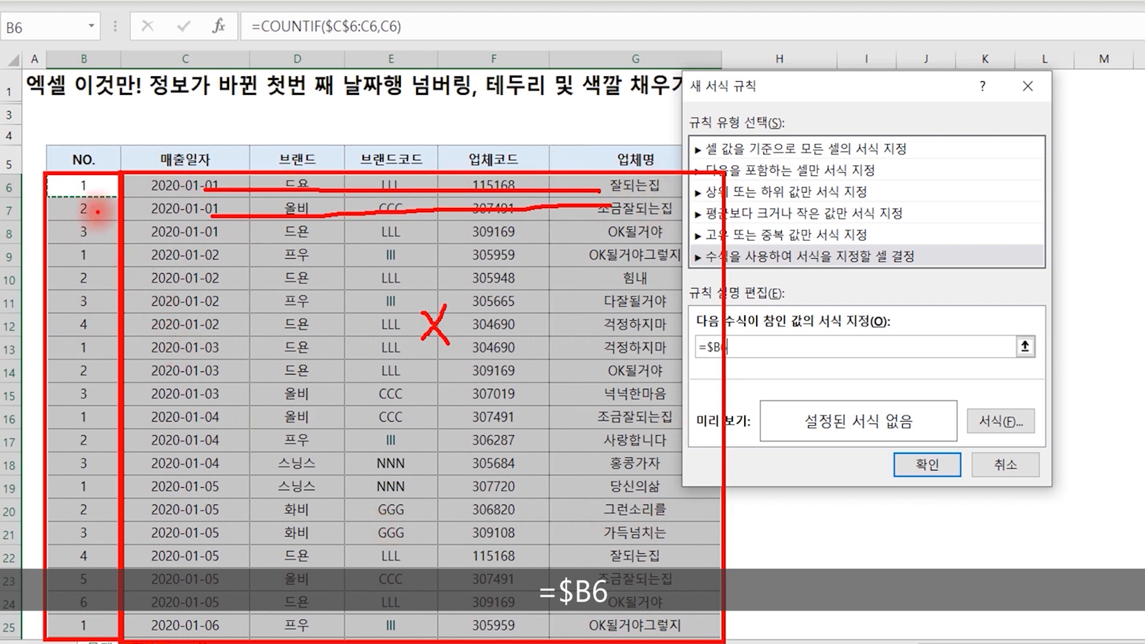
left_click_drag(97, 212, 623, 216)
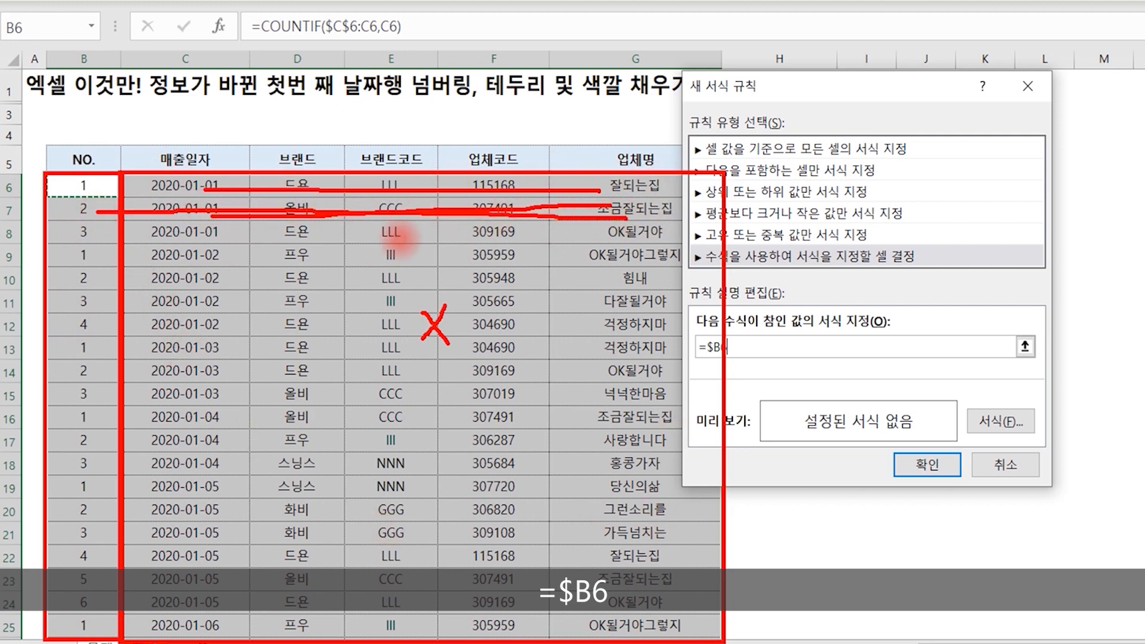
key("Escape")
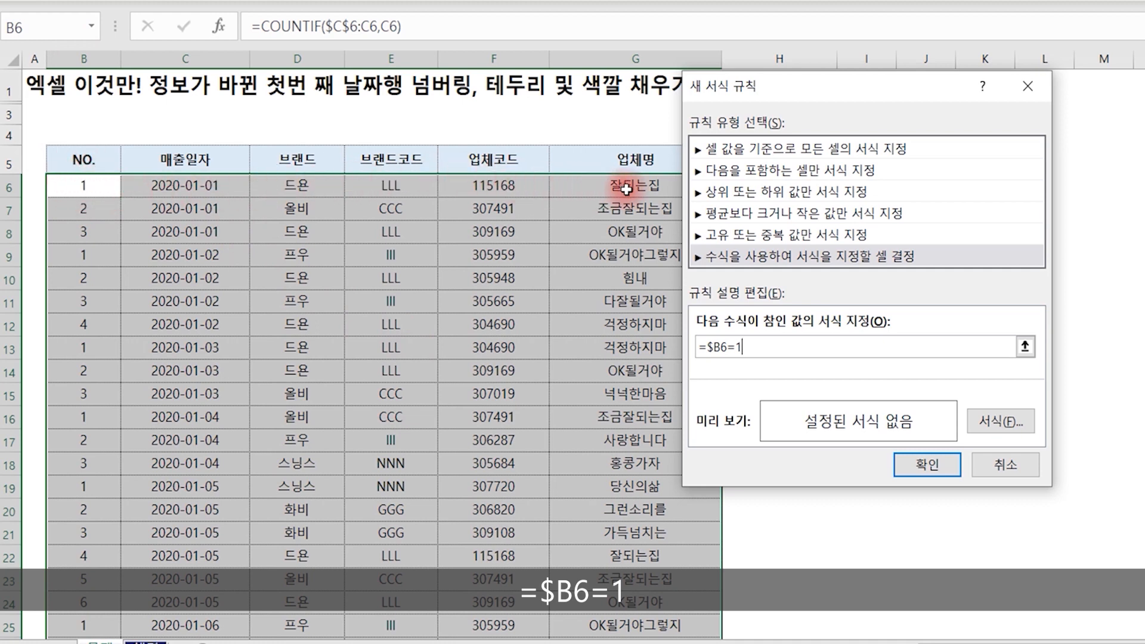
Add thin top and bottom borders to the cell format of the conditional formatting rule.
left_click(1000, 419)
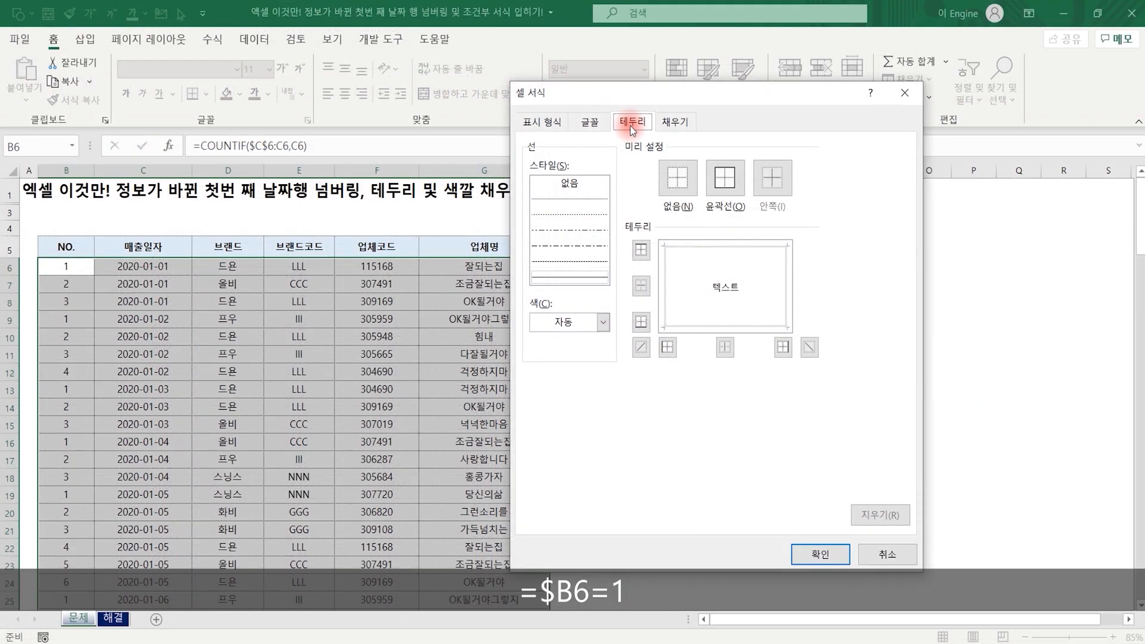
left_click(721, 246)
left_click(724, 328)
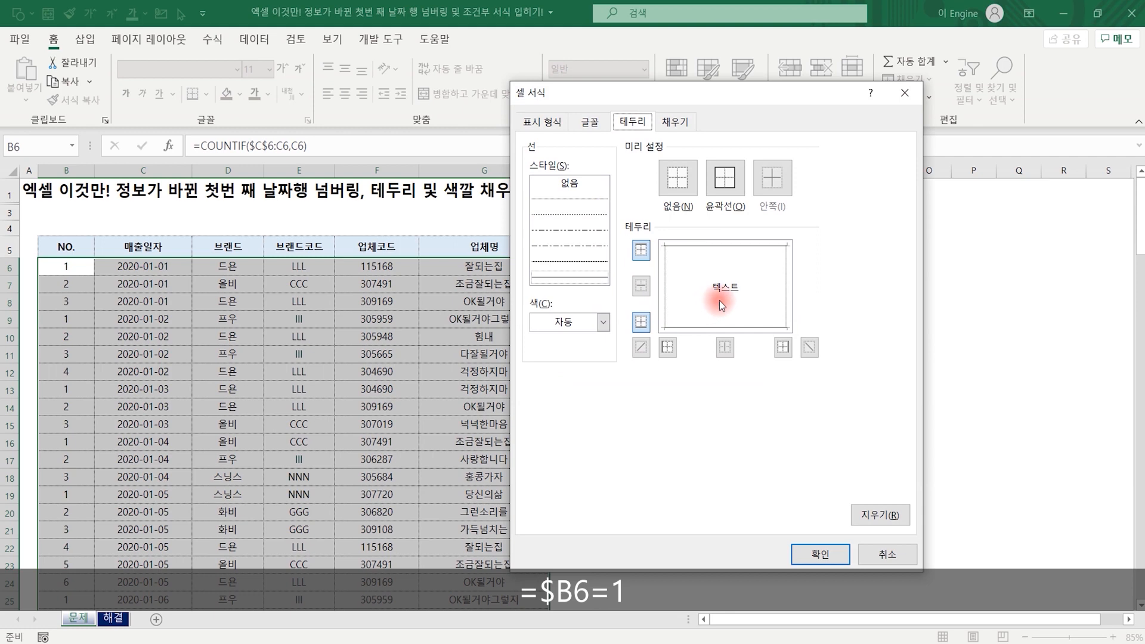
Set the rule's fill to a light yellow from the extended standard colours and confirm the cell format.
left_click(674, 123)
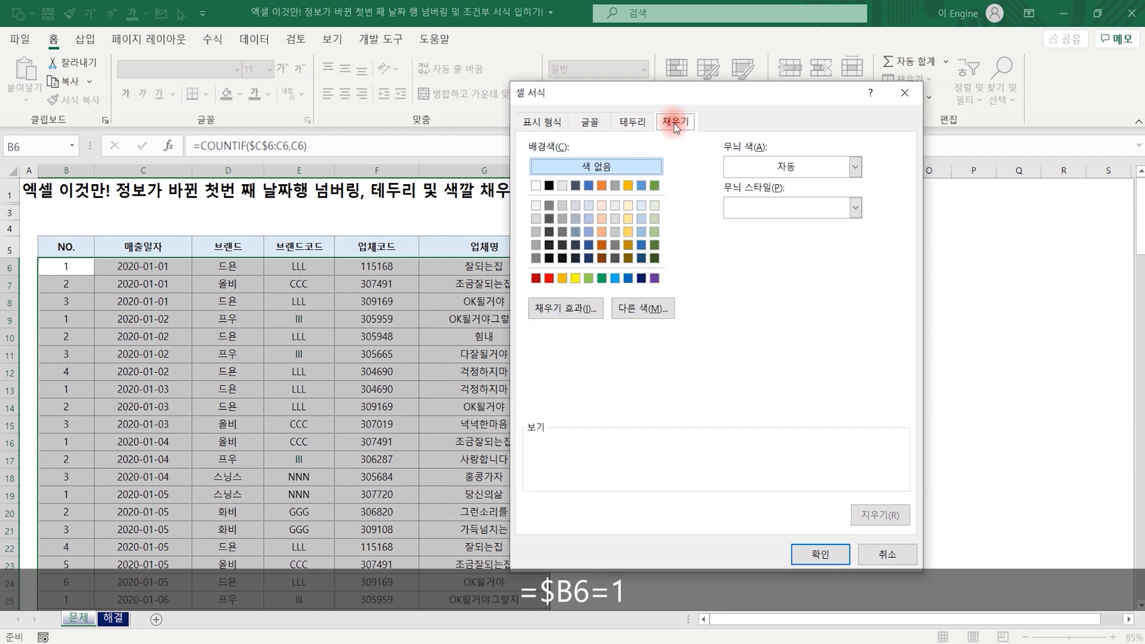
left_click(651, 309)
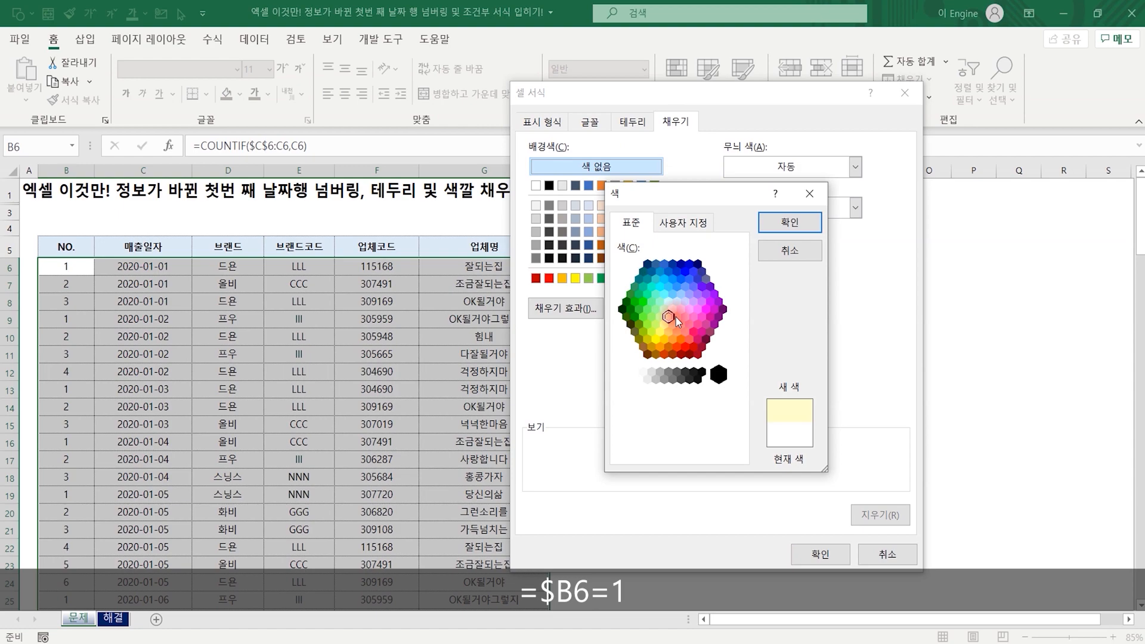
left_click(788, 223)
left_click(826, 555)
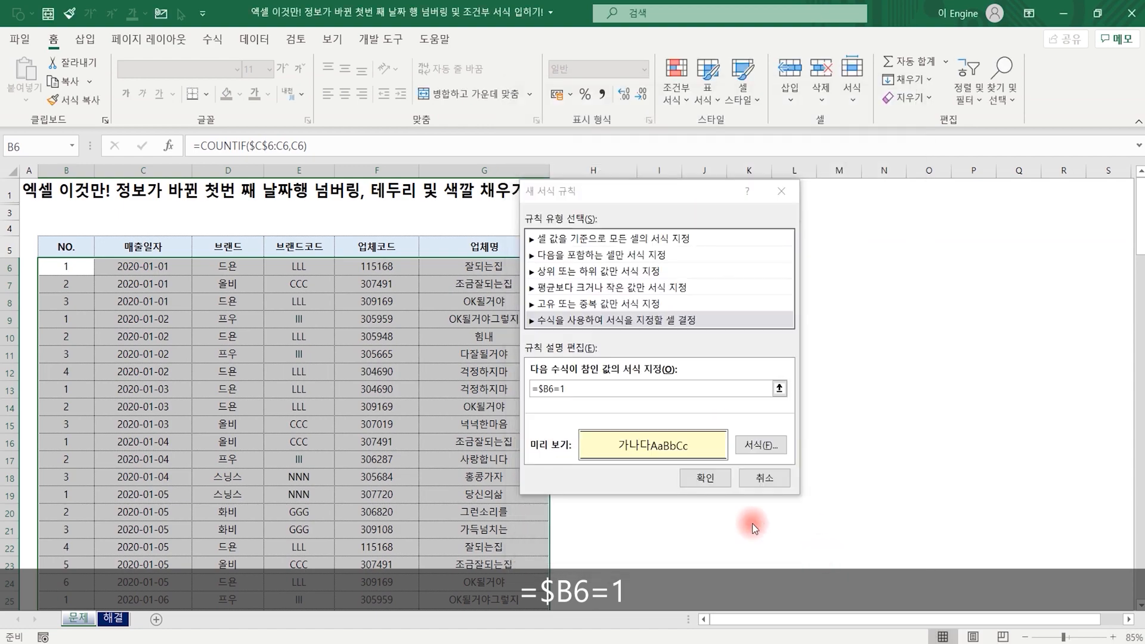
Apply the new conditional formatting rule to the selected table and deselect it by selecting an empty cell.
left_click(701, 474)
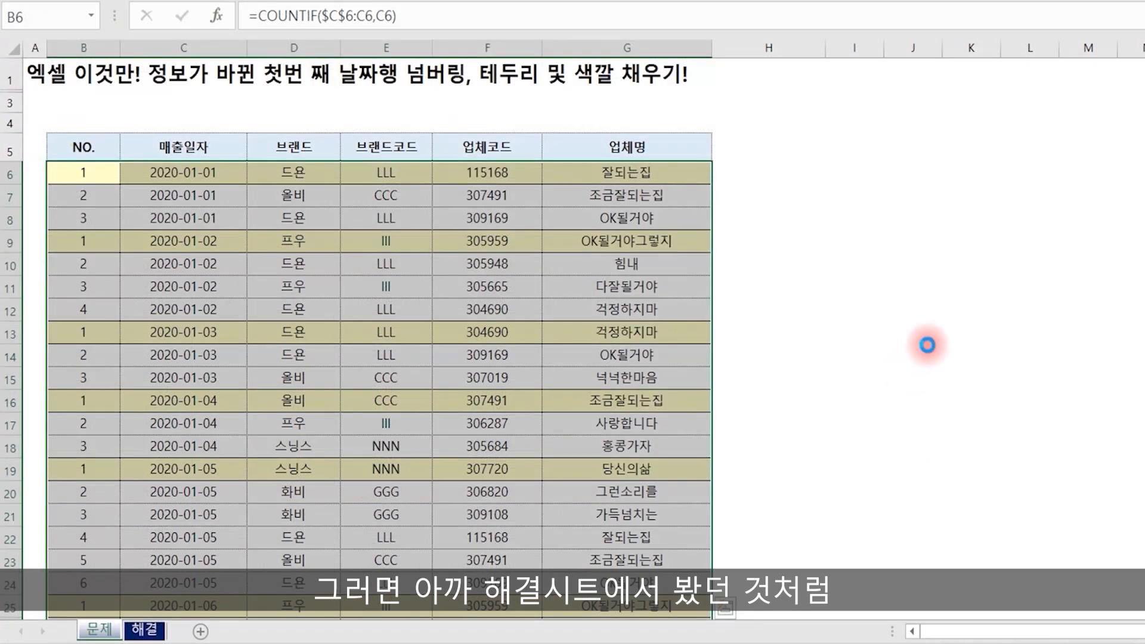
left_click(710, 407)
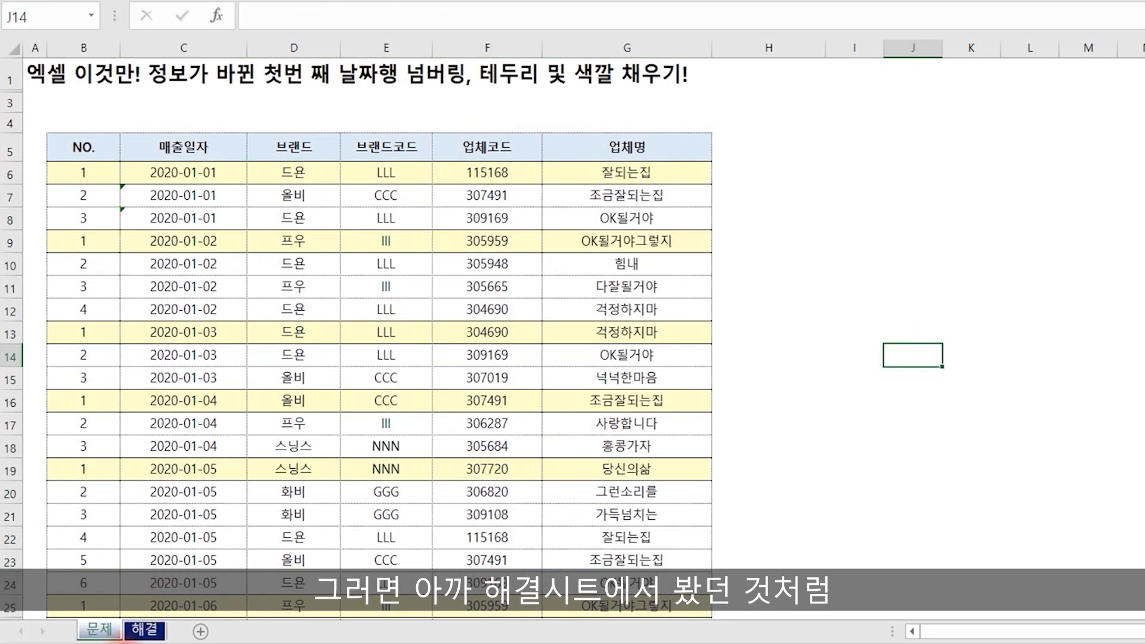
left_click(972, 269)
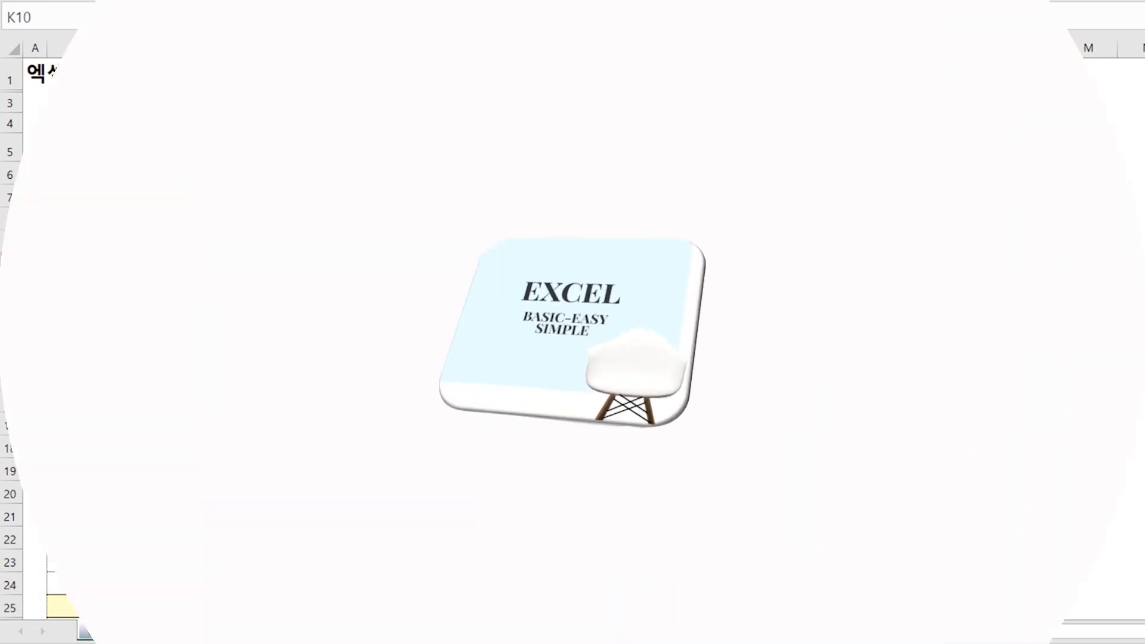